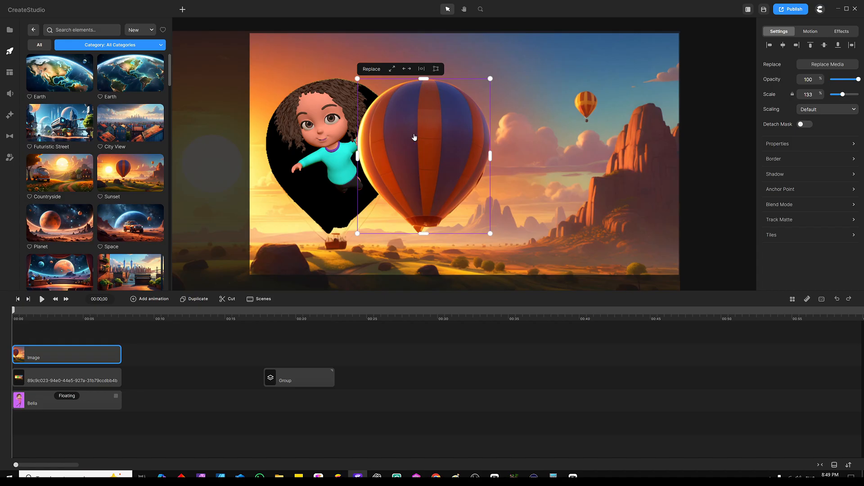
# - Move the balloon cutout over the character-filled balloon gap in the background and slide it back aside
pyautogui.moveTo(427, 138); pyautogui.dragTo(335, 134)
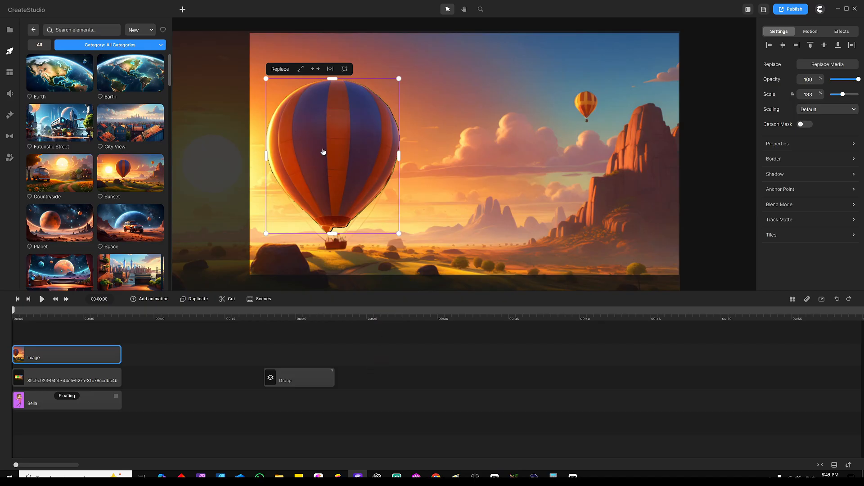
pyautogui.moveTo(324, 152); pyautogui.dragTo(466, 148)
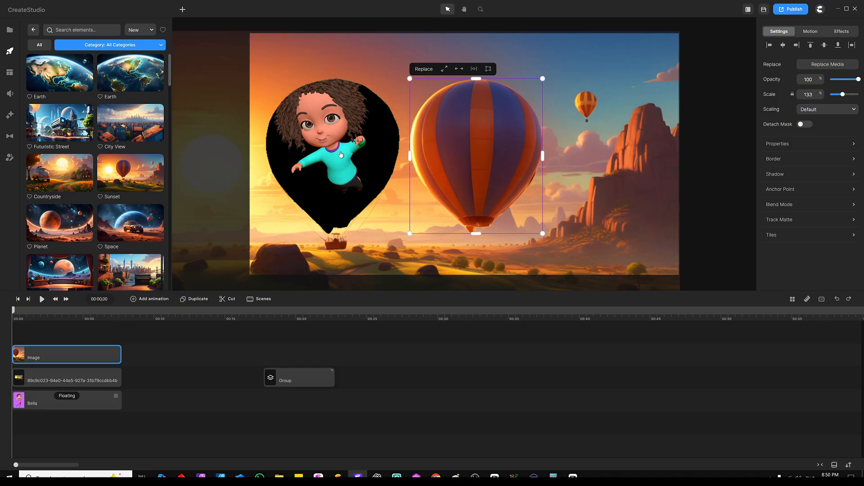
# - Preview the floating character scene and the garage group scene at about 19 seconds on the timeline
pyautogui.click(41, 299)
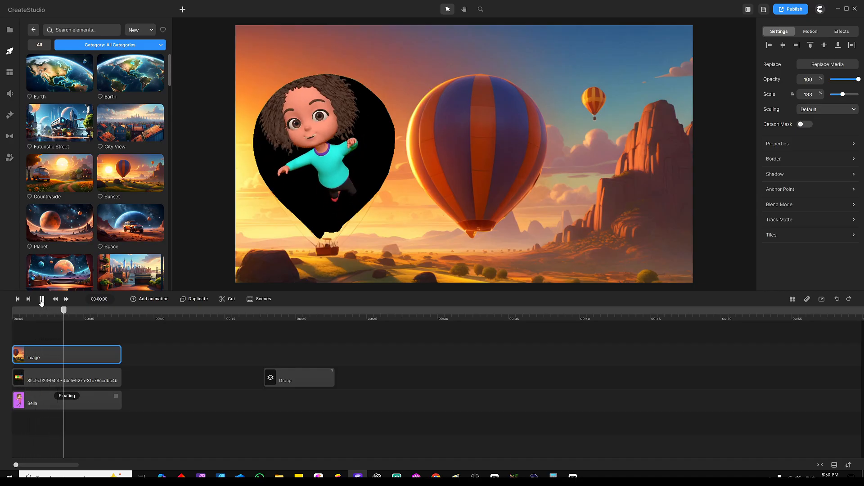
pyautogui.click(41, 300)
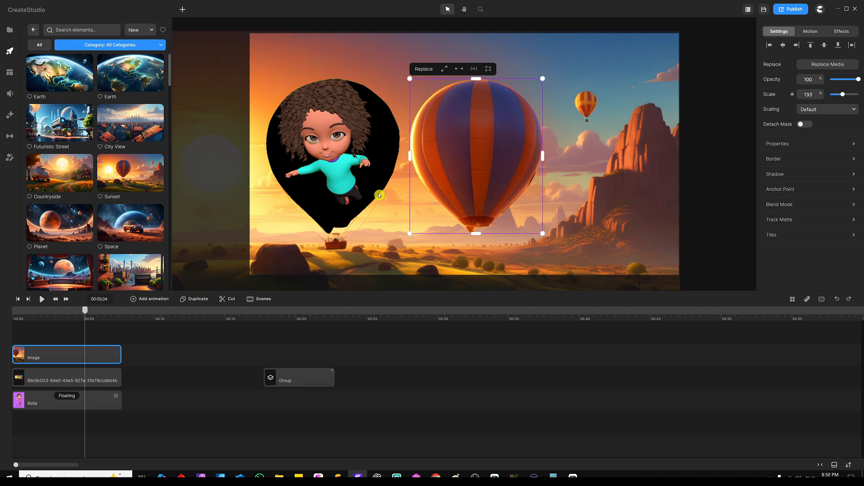
pyautogui.click(289, 316)
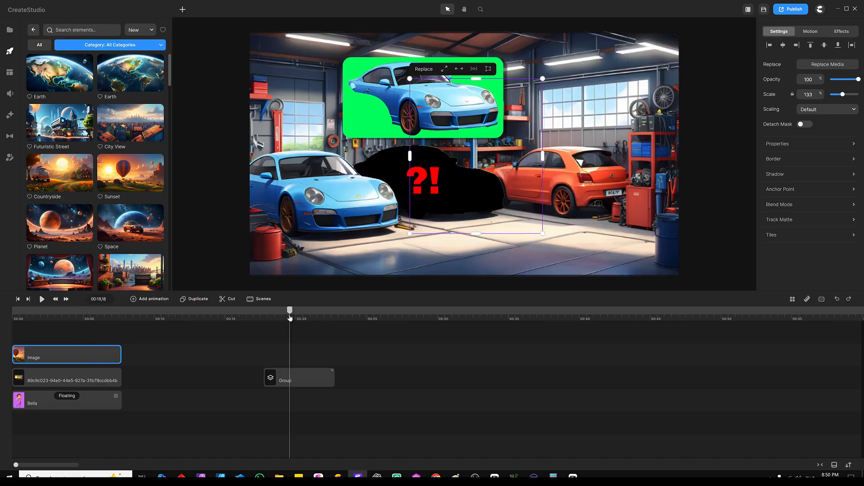
pyautogui.click(422, 331)
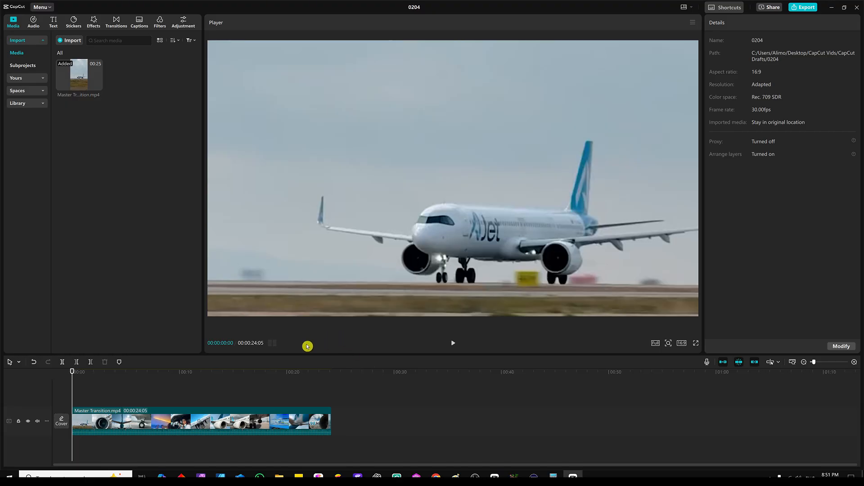
# - In CapCut, examine the transitions in Master Transition.mp4 by scrubbing the timeline from the start to about 22 seconds
pyautogui.click(220, 417)
pyautogui.moveTo(72, 371); pyautogui.dragTo(97, 375)
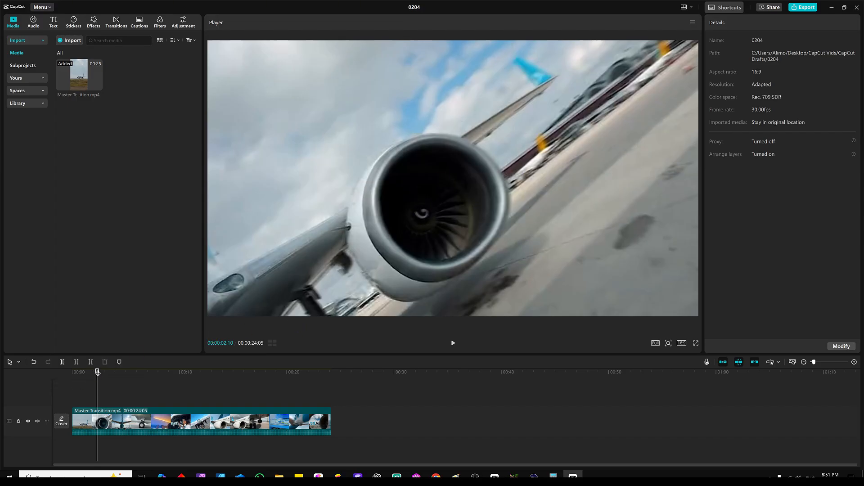
pyautogui.moveTo(98, 372); pyautogui.dragTo(88, 376)
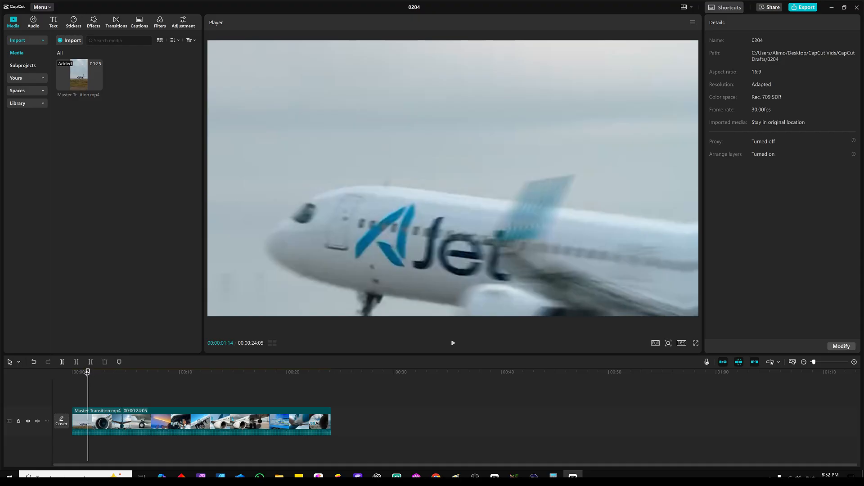
pyautogui.moveTo(88, 372); pyautogui.dragTo(104, 373)
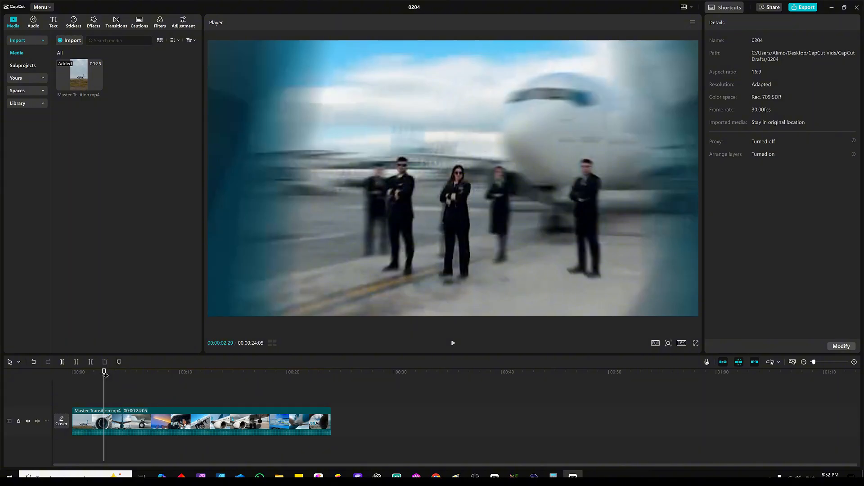
pyautogui.moveTo(104, 372); pyautogui.dragTo(123, 379)
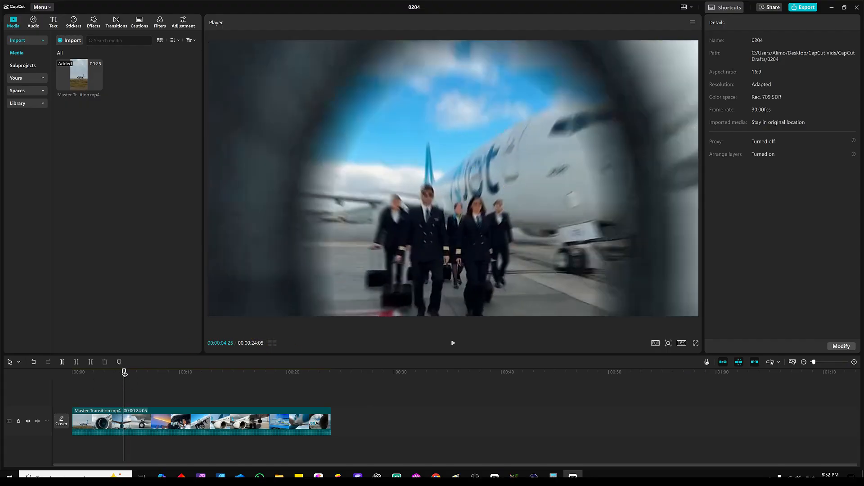
pyautogui.moveTo(124, 374); pyautogui.dragTo(128, 373)
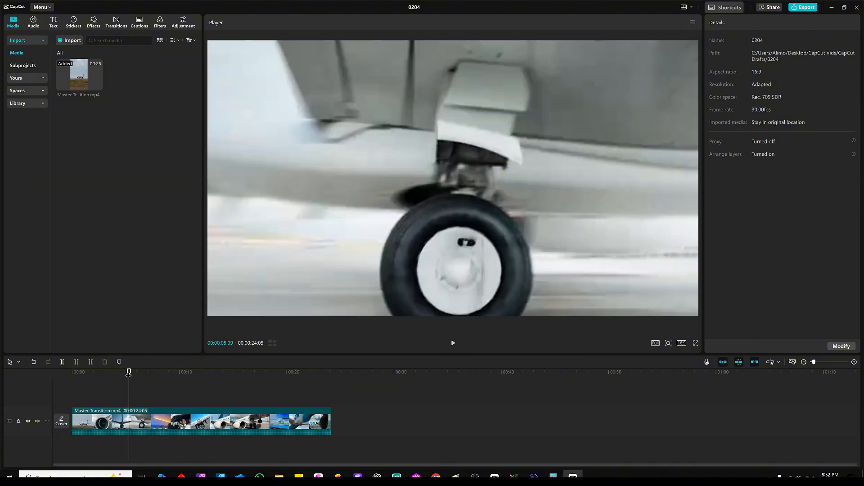
pyautogui.moveTo(129, 374); pyautogui.dragTo(312, 382)
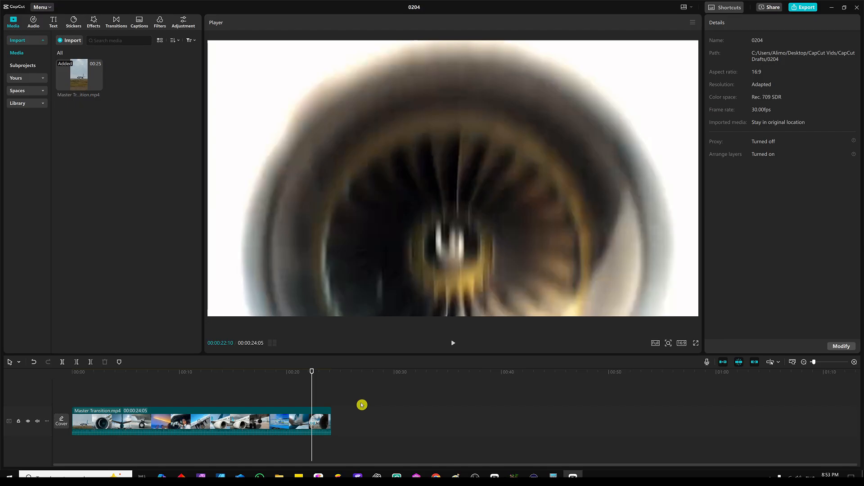
# - Switch back to CreateStudio and delete the balloon image, background clip and Bella character at the start of the timeline
pyautogui.click(358, 476)
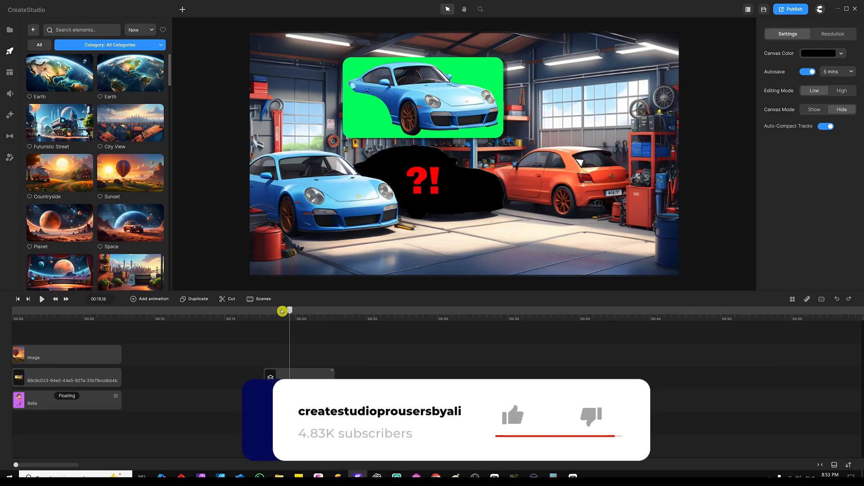
pyautogui.click(13, 311)
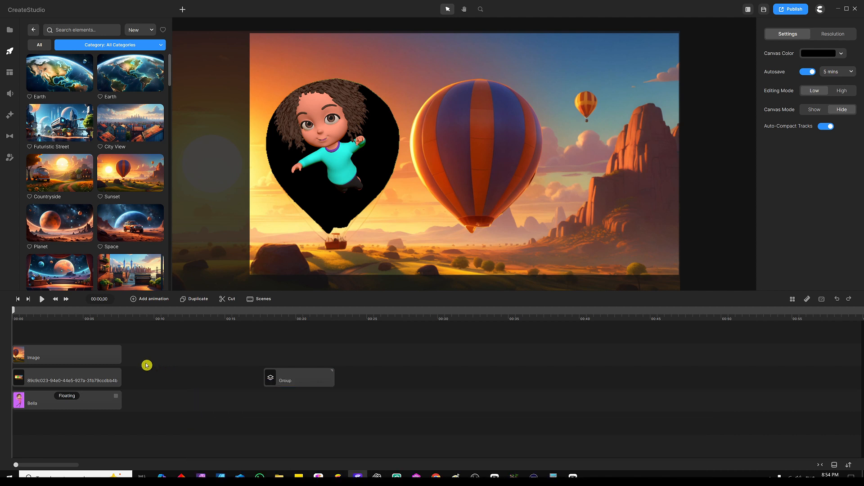
pyautogui.moveTo(123, 334); pyautogui.dragTo(29, 444)
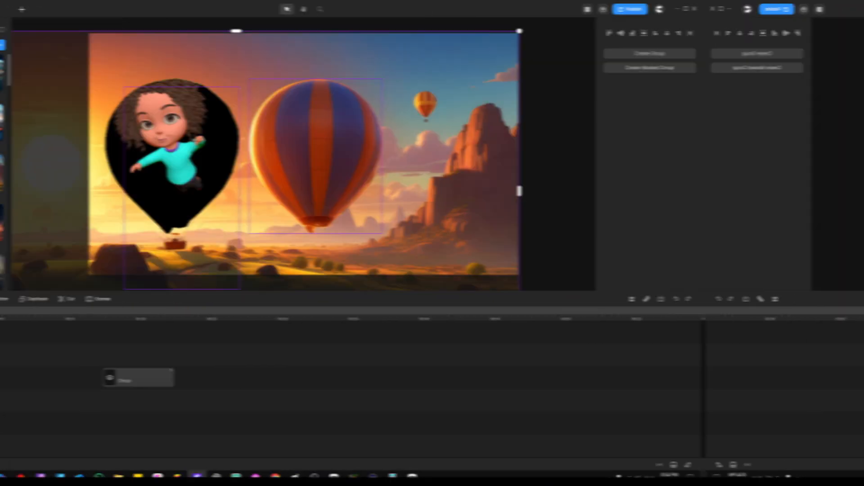
pyautogui.press('Delete')
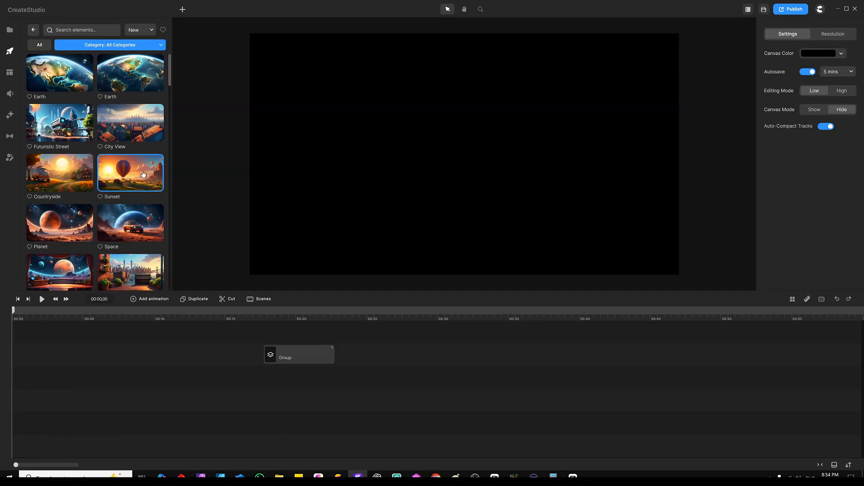
# - Add the Sunset background to the canvas and enlarge the preview area
pyautogui.moveTo(139, 174); pyautogui.dragTo(379, 114)
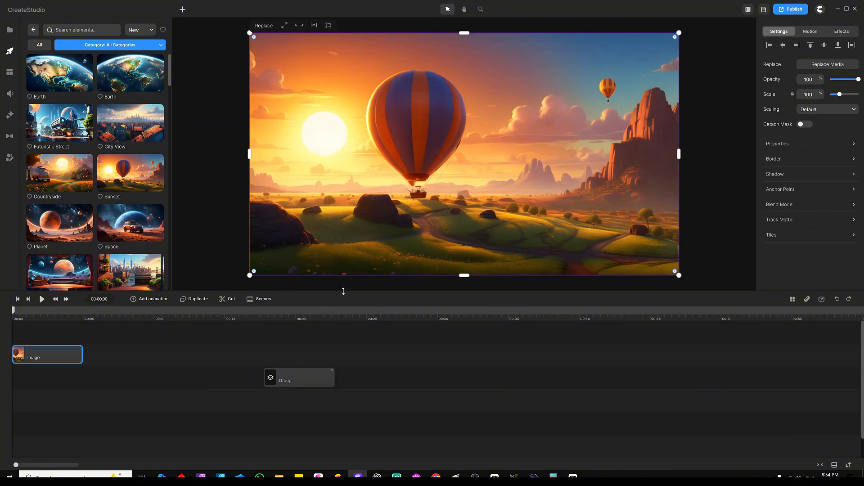
pyautogui.moveTo(345, 291); pyautogui.dragTo(348, 319)
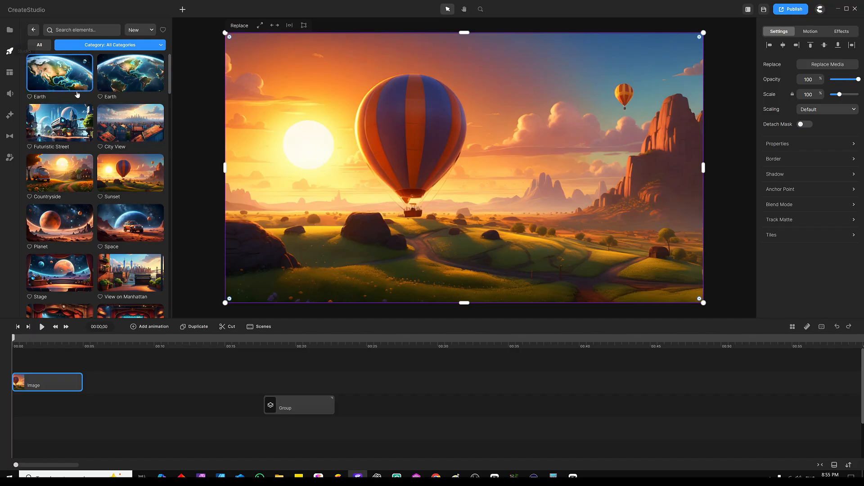
pyautogui.click(116, 146)
pyautogui.click(176, 385)
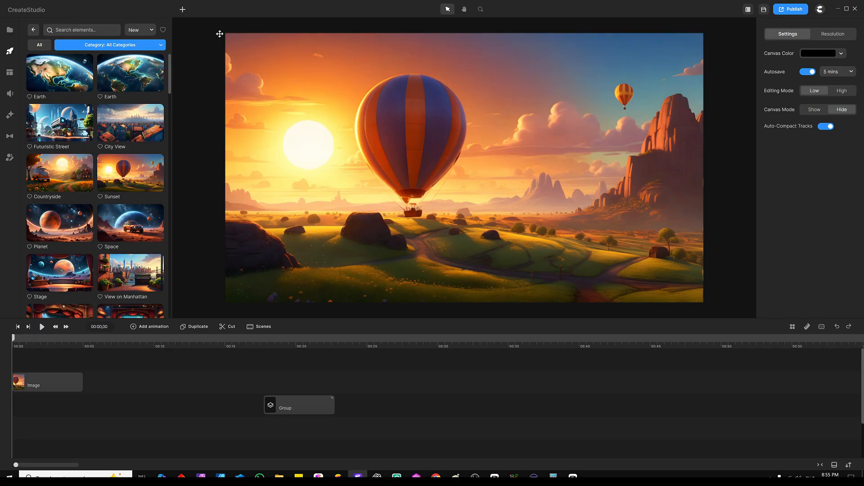
# - Start a Pen path on the large balloon with points at its crown, widest right edge and lower right edge
pyautogui.click(182, 9)
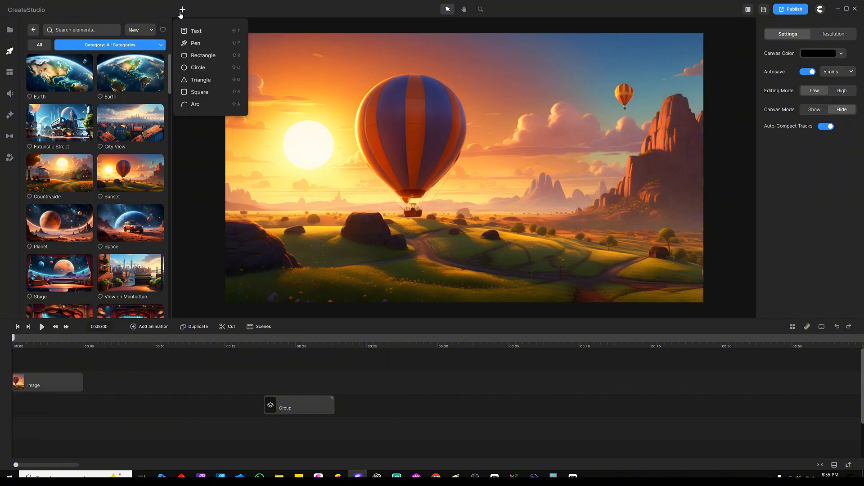
pyautogui.click(198, 43)
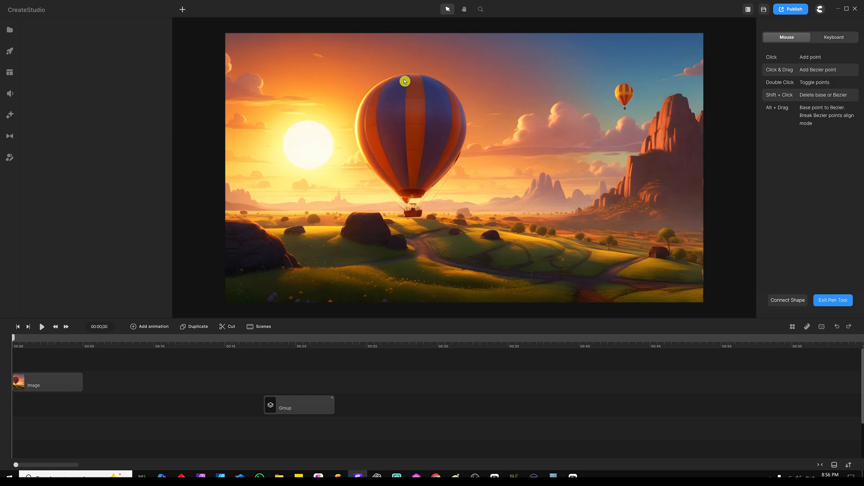
pyautogui.scroll(3, 411, 76)
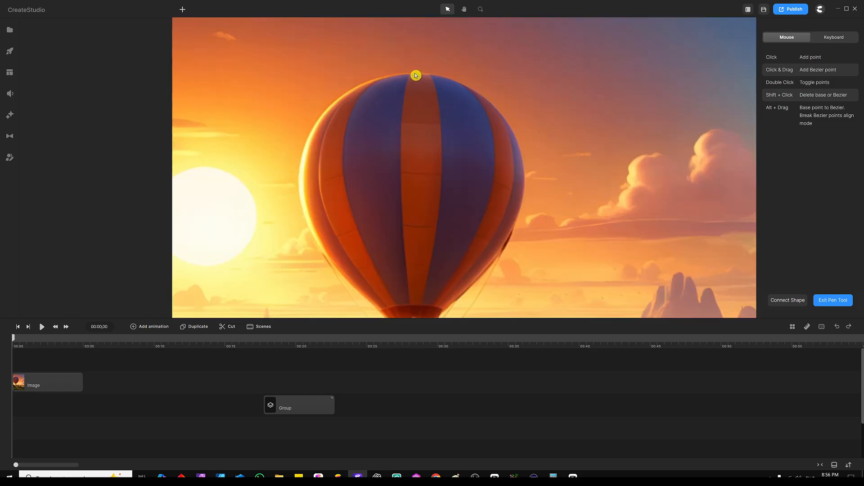
pyautogui.click(415, 74)
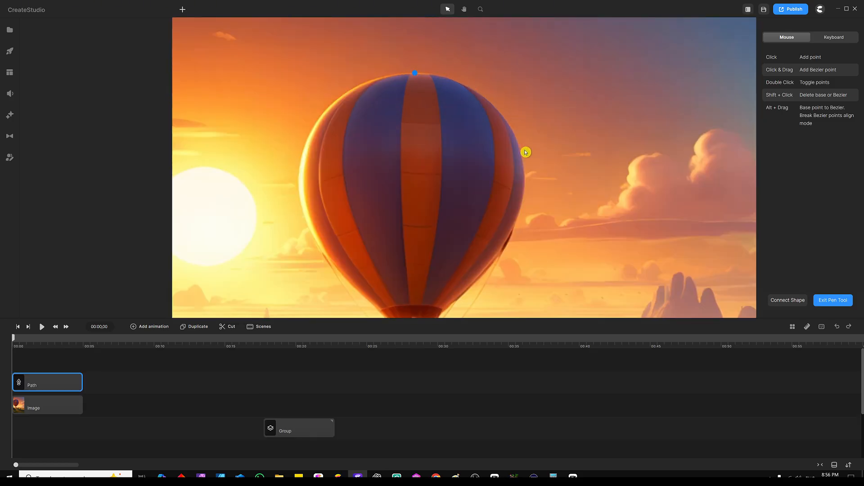
pyautogui.click(524, 178)
pyautogui.scroll(-3, 506, 226)
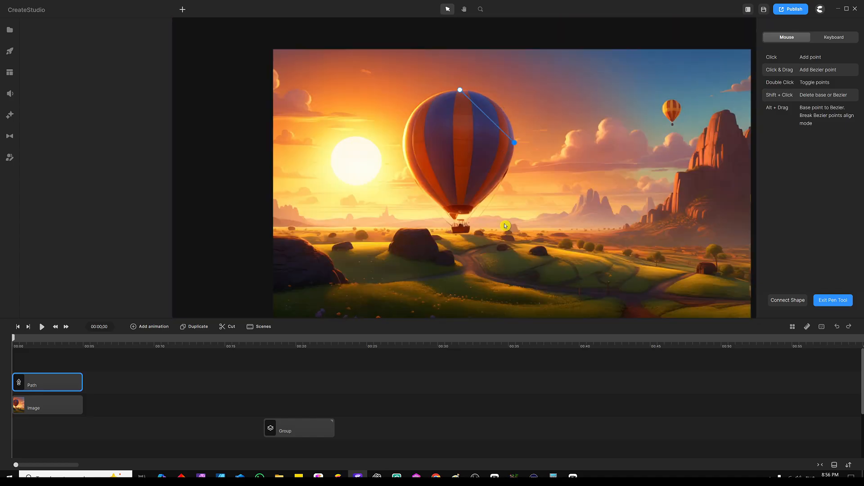
pyautogui.scroll(3, 486, 194)
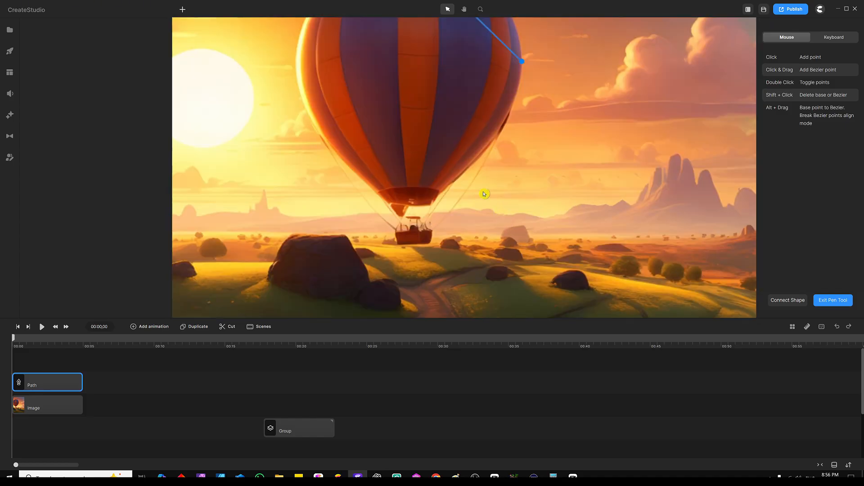
pyautogui.click(453, 184)
# - Trace the path closely around the balloon's bottom opening and hanging flap, up to its lower left edge
pyautogui.scroll(3, 438, 195)
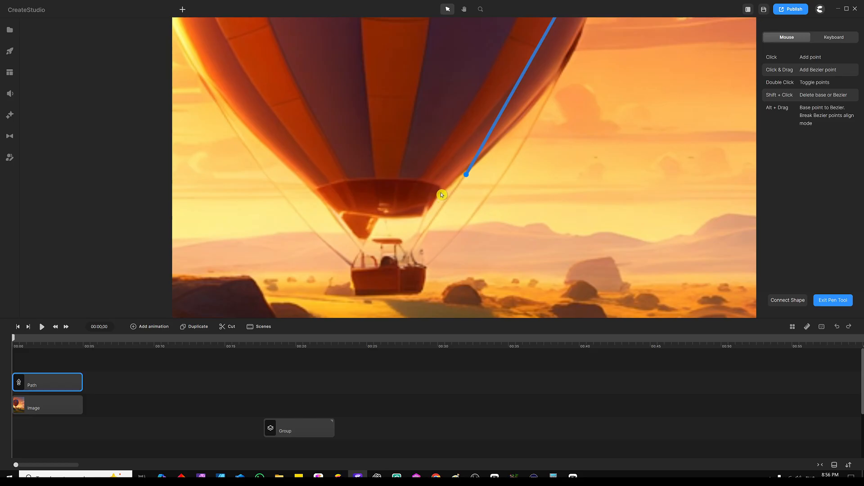
pyautogui.click(440, 192)
pyautogui.click(428, 212)
pyautogui.click(422, 217)
pyautogui.click(401, 217)
pyautogui.click(380, 218)
pyautogui.click(374, 225)
pyautogui.click(369, 234)
pyautogui.click(362, 240)
pyautogui.click(354, 235)
pyautogui.click(343, 224)
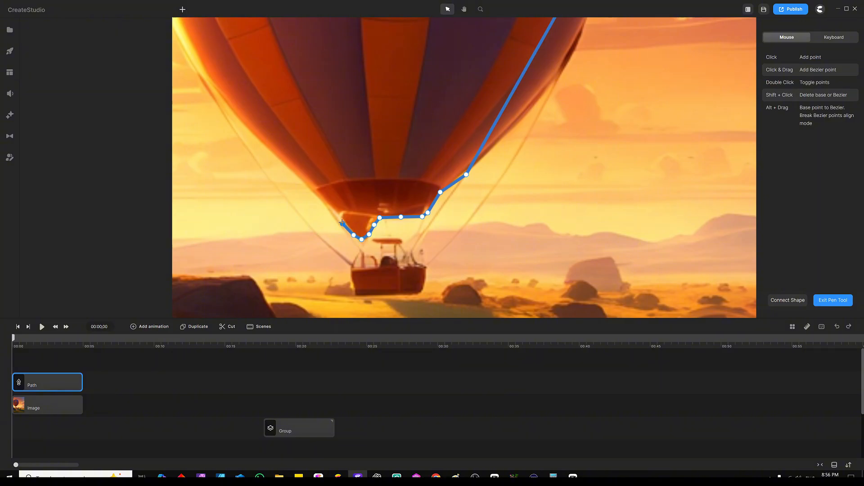
pyautogui.click(335, 215)
pyautogui.click(319, 199)
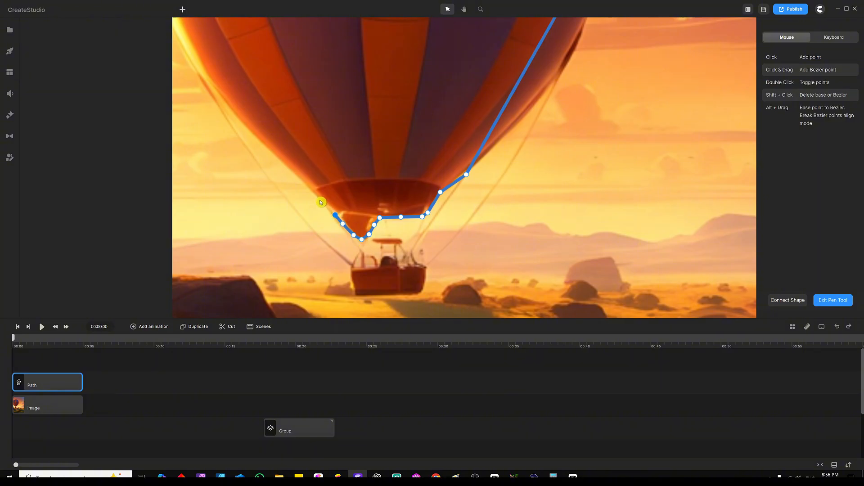
pyautogui.click(296, 178)
# - Continue the path to the balloon's widest left edge and end it beside the starting point at the crown
pyautogui.scroll(-3, 449, 226)
pyautogui.scroll(-2, 335, 133)
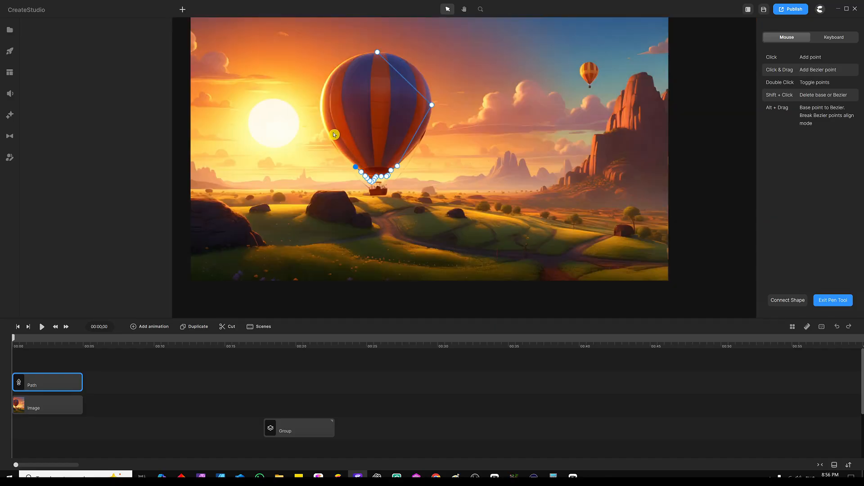
pyautogui.scroll(5, 320, 108)
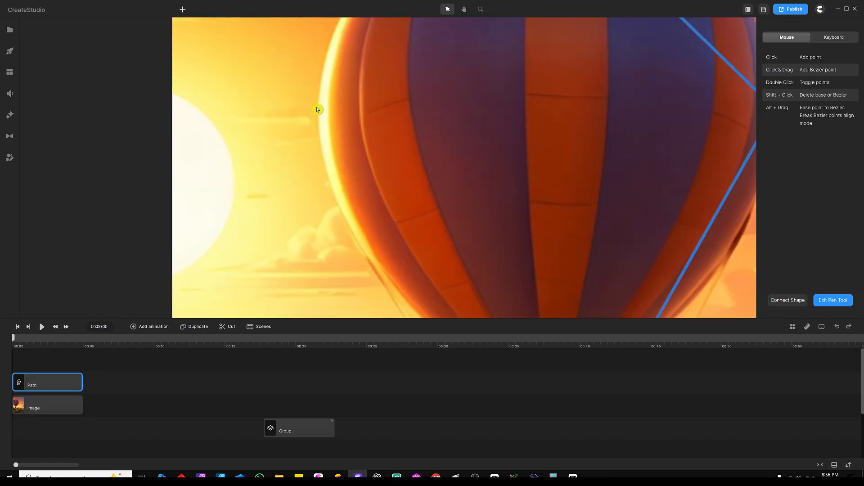
pyautogui.click(319, 108)
pyautogui.scroll(-5, 318, 121)
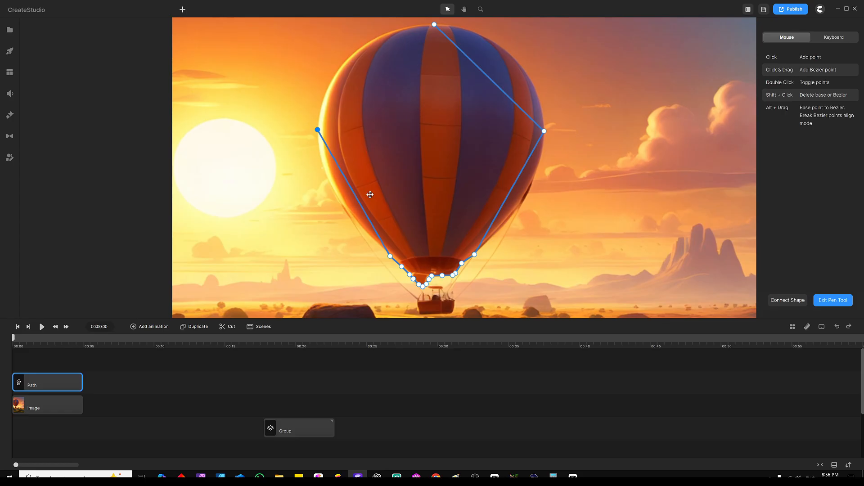
pyautogui.click(427, 24)
# - Add a Bezier point to the path's upper left segment and bend it to follow the balloon's rounded outline
pyautogui.scroll(3, 409, 174)
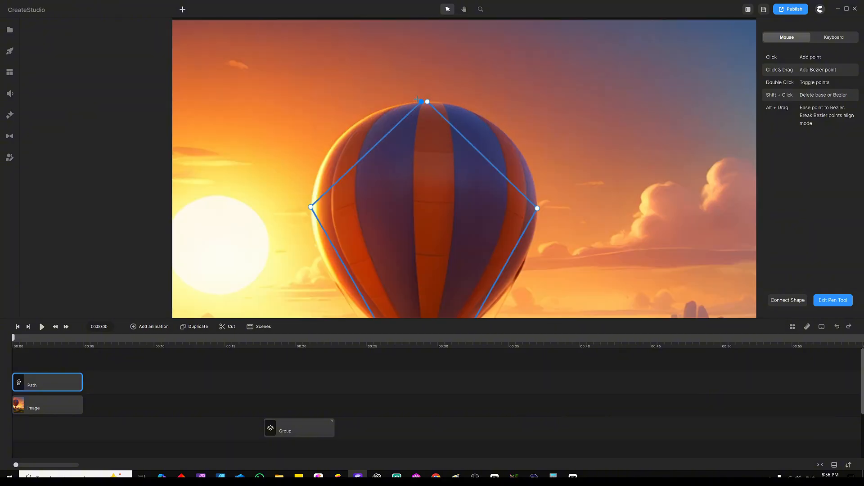
pyautogui.click(365, 154)
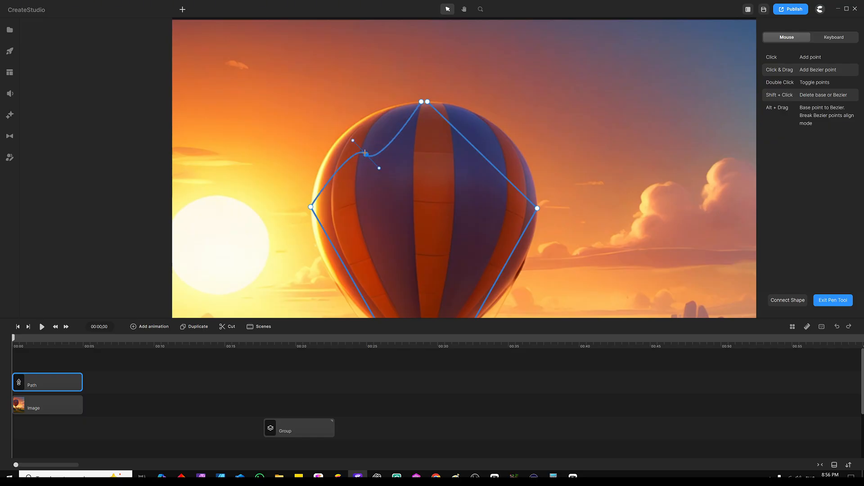
pyautogui.moveTo(354, 141); pyautogui.dragTo(375, 97)
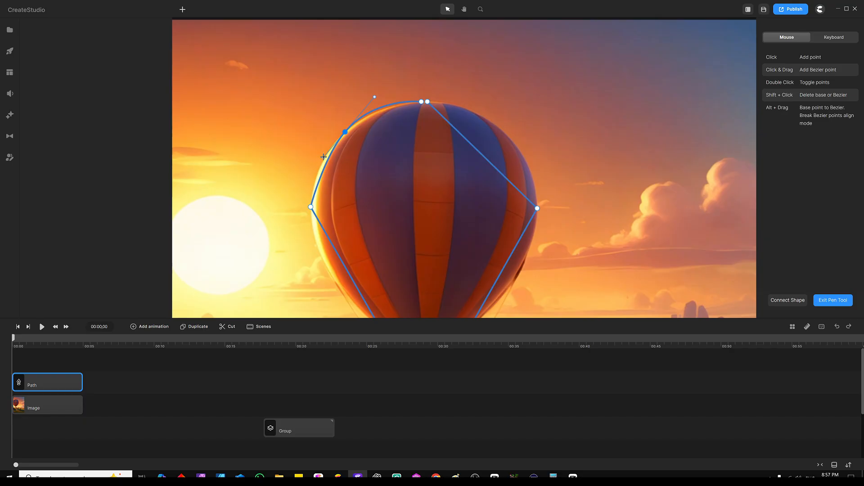
pyautogui.moveTo(323, 156); pyautogui.dragTo(311, 163)
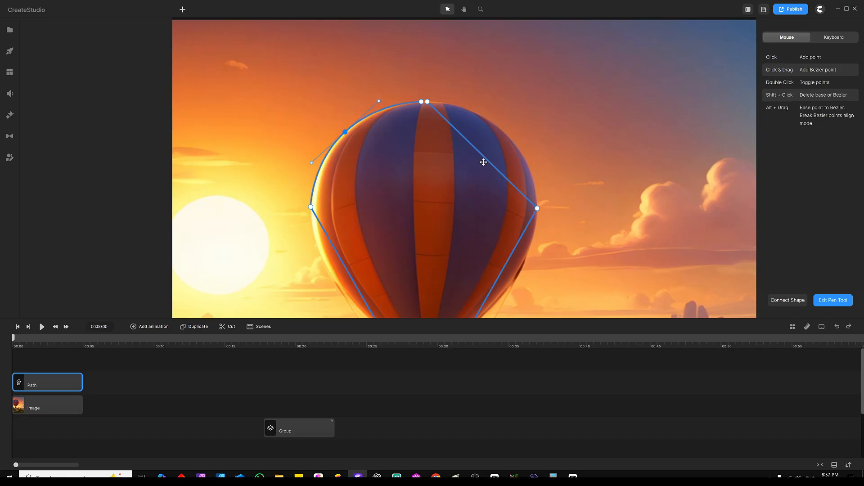
# - Add Bezier points to the path's upper right and lower right segments and bend both to follow the balloon's rounded outline
pyautogui.moveTo(486, 158); pyautogui.dragTo(509, 136)
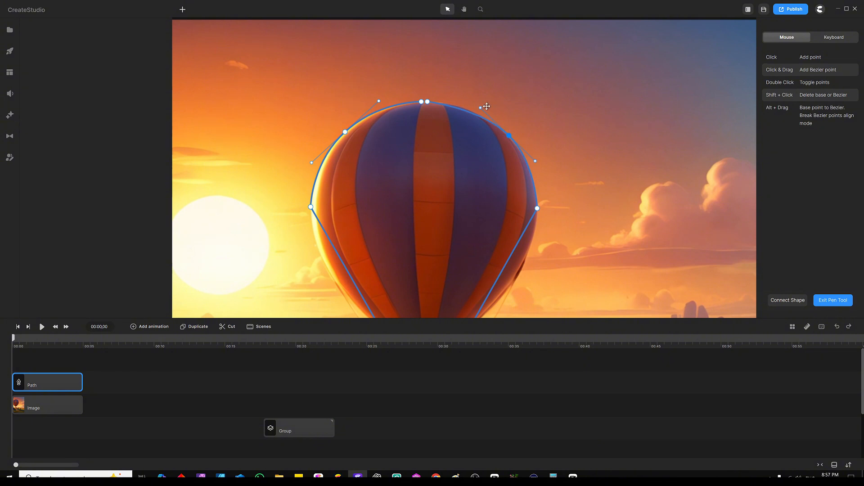
pyautogui.moveTo(481, 107); pyautogui.dragTo(478, 101)
pyautogui.scroll(-3, 394, 79)
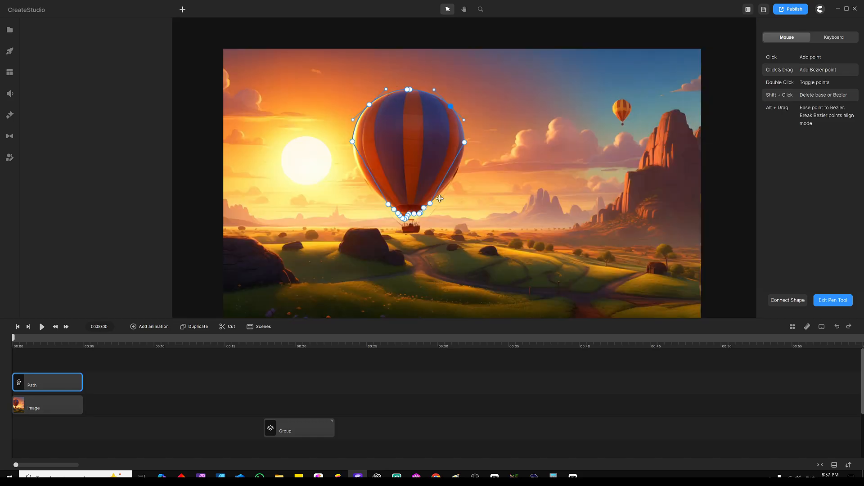
pyautogui.scroll(3, 443, 166)
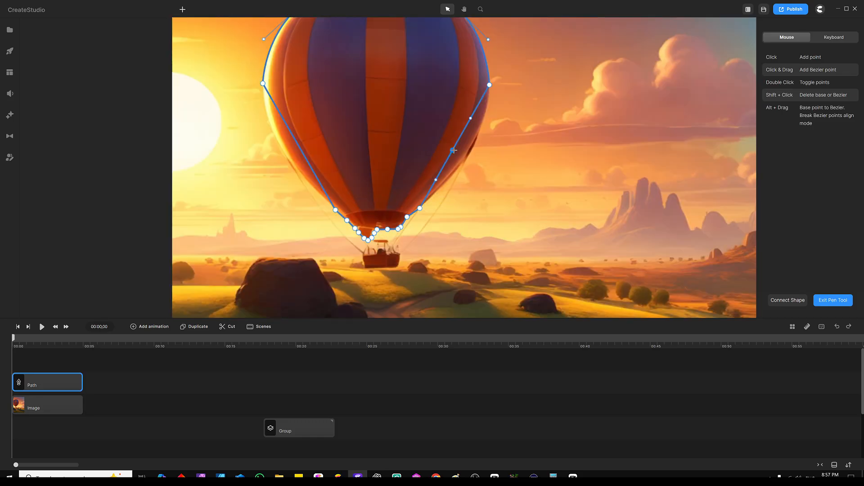
pyautogui.moveTo(453, 150); pyautogui.dragTo(465, 159)
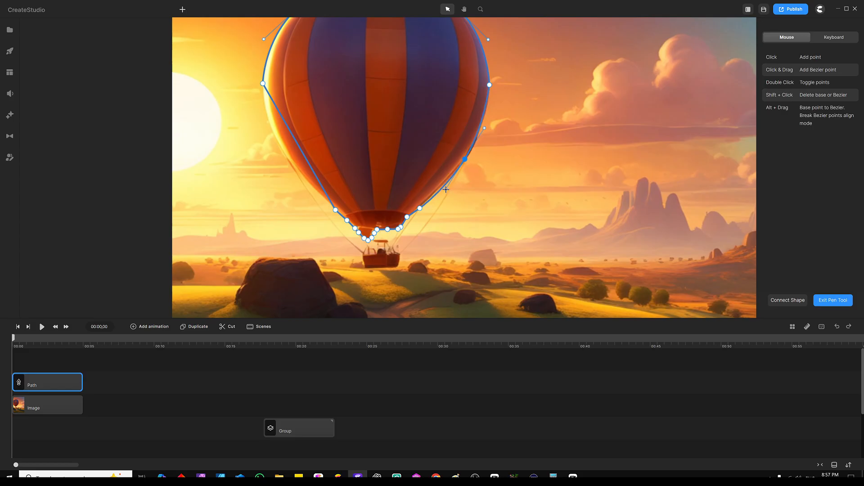
pyautogui.moveTo(449, 190); pyautogui.dragTo(445, 189)
# - Add a Bezier point to the path's lower left segment and fit it to the balloon's edge
pyautogui.scroll(-3, 444, 189)
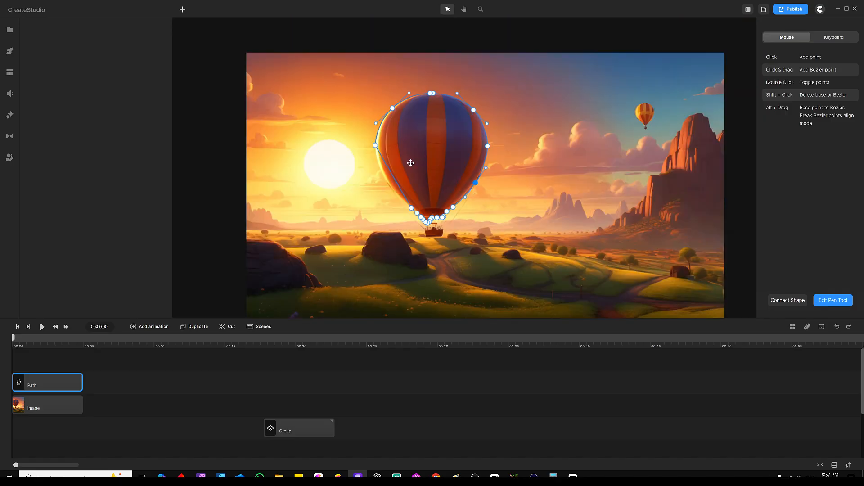
pyautogui.scroll(5, 409, 161)
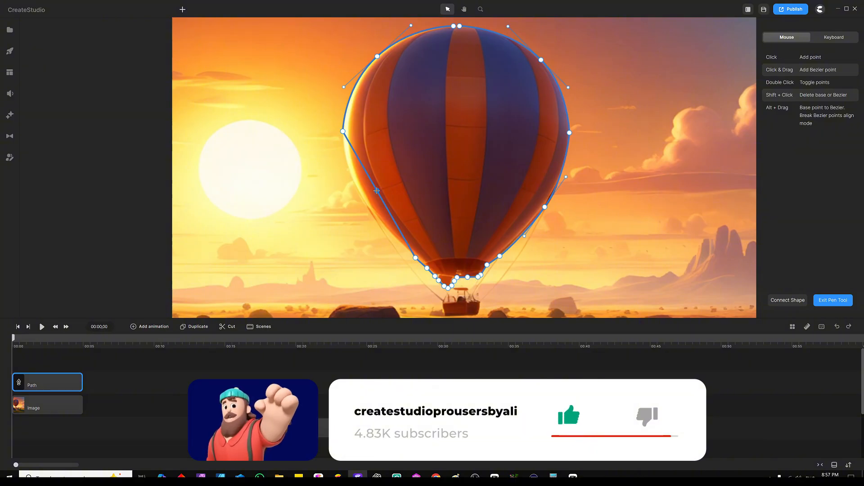
pyautogui.click(361, 198)
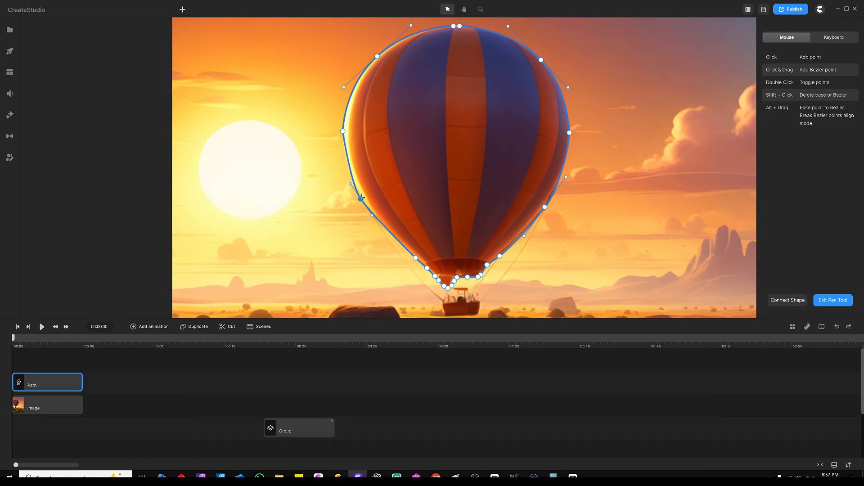
pyautogui.moveTo(361, 196); pyautogui.dragTo(362, 196)
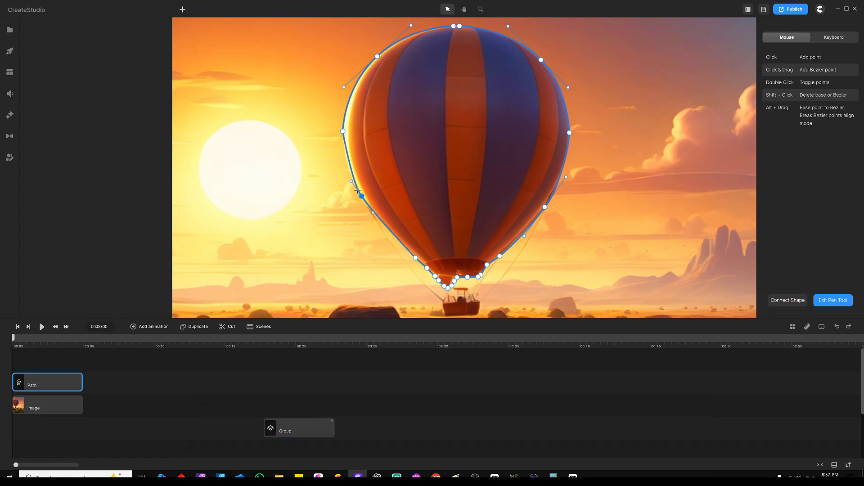
# - Connect the balloon path into a closed shape and set its border width to 0 px
pyautogui.scroll(-3, 332, 167)
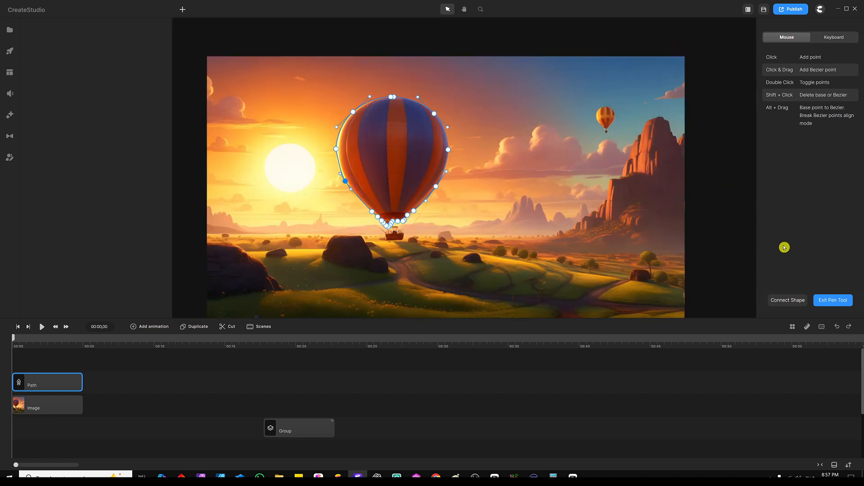
pyautogui.click(784, 301)
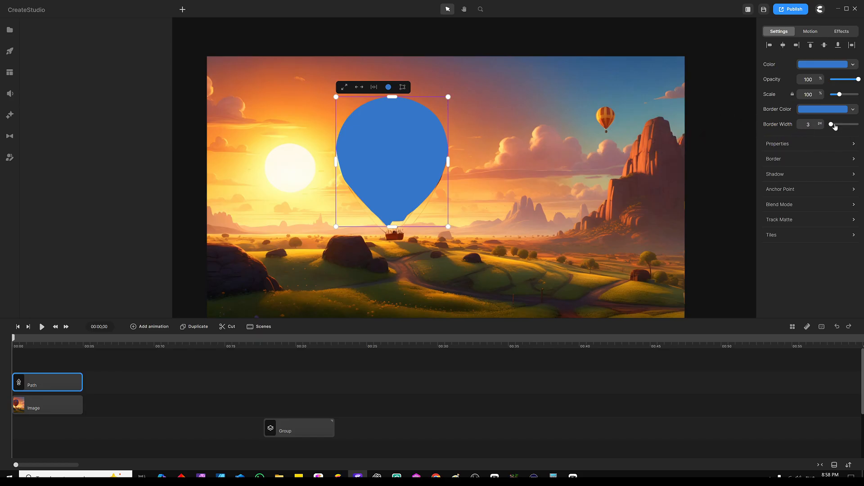
pyautogui.moveTo(833, 124); pyautogui.dragTo(821, 124)
pyautogui.click(187, 337)
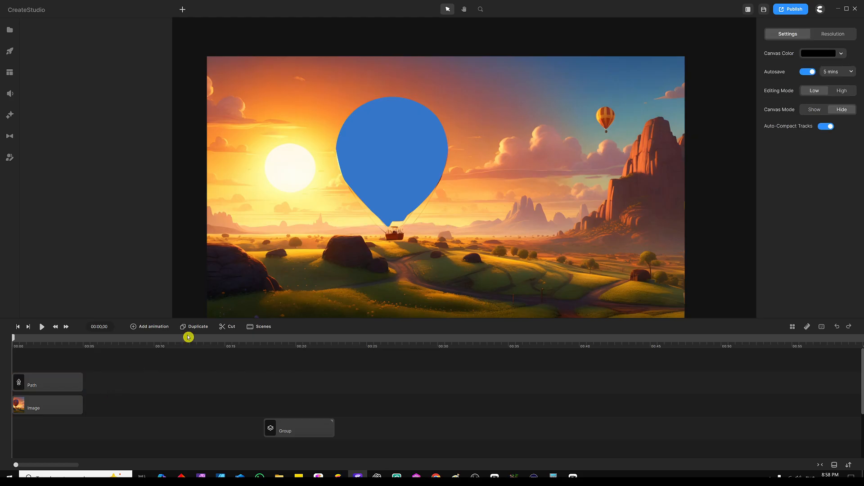
# - Change the balloon shape's fill color to a bright green
pyautogui.click(362, 152)
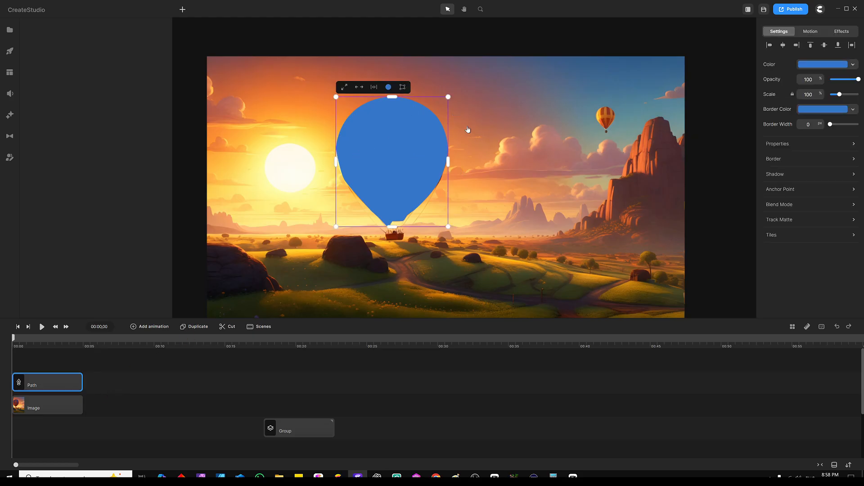
pyautogui.click(807, 64)
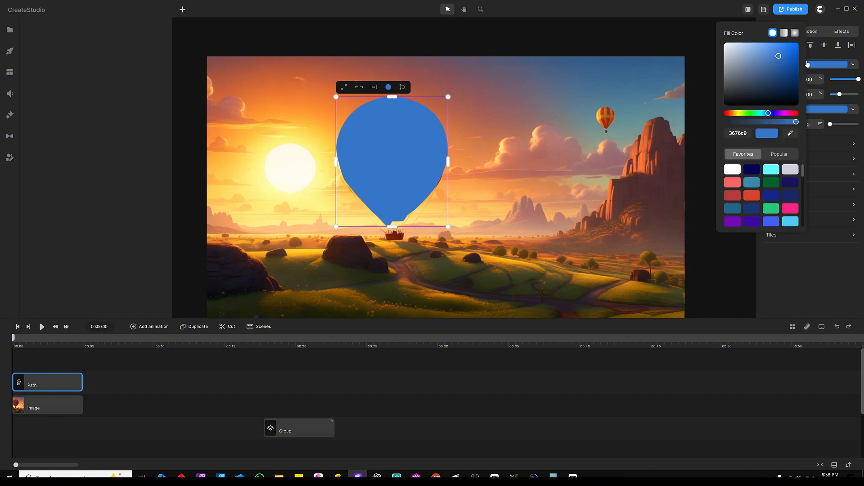
pyautogui.click(747, 113)
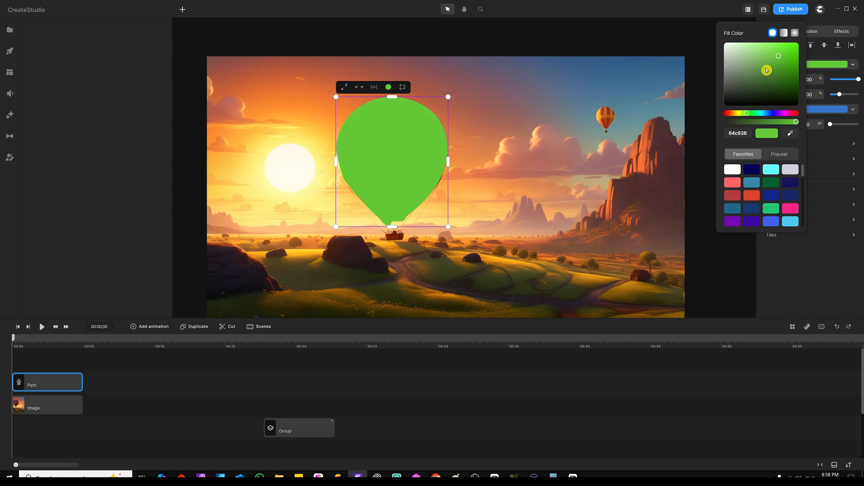
pyautogui.click(783, 59)
pyautogui.moveTo(782, 59); pyautogui.dragTo(784, 55)
pyautogui.click(164, 381)
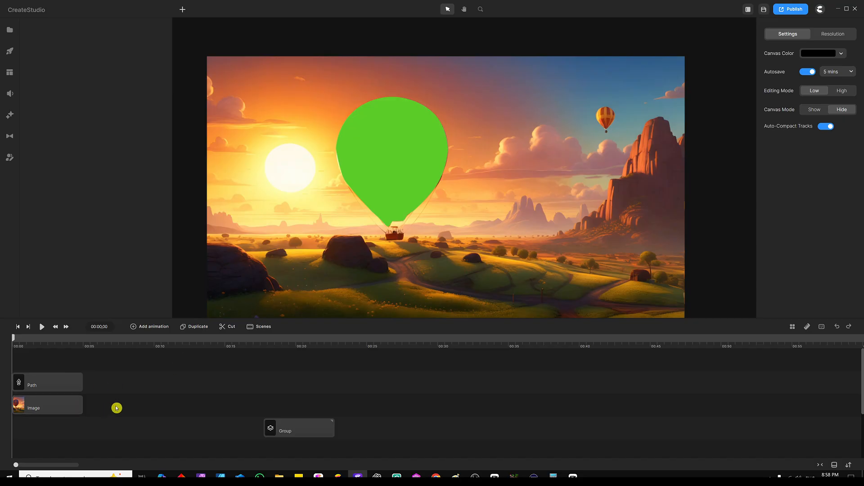
# - Group the balloon Path with the background Image and take a snapshot of the group
pyautogui.moveTo(87, 355); pyautogui.dragTo(40, 401)
pyautogui.moveTo(27, 423); pyautogui.dragTo(20, 429)
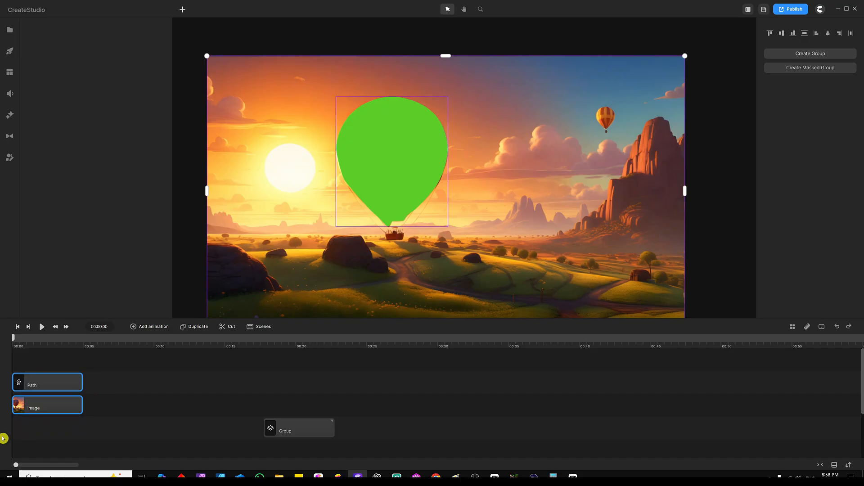
pyautogui.rightClick(40, 410)
pyautogui.click(64, 375)
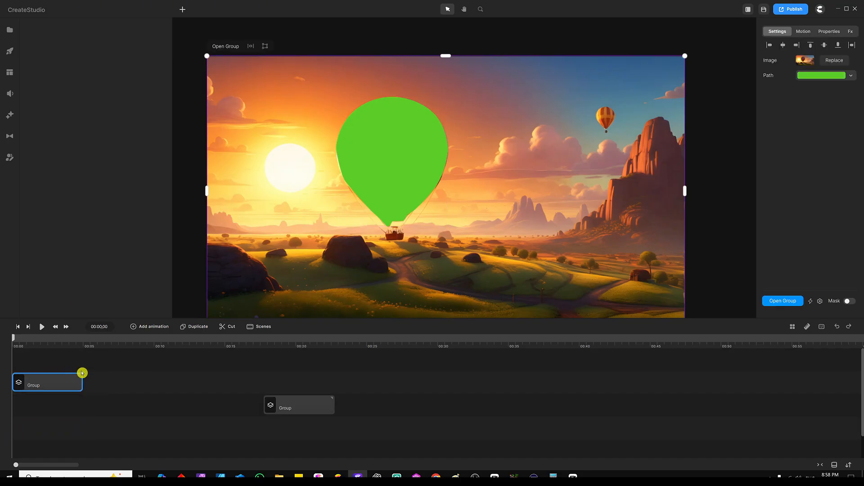
pyautogui.rightClick(60, 385)
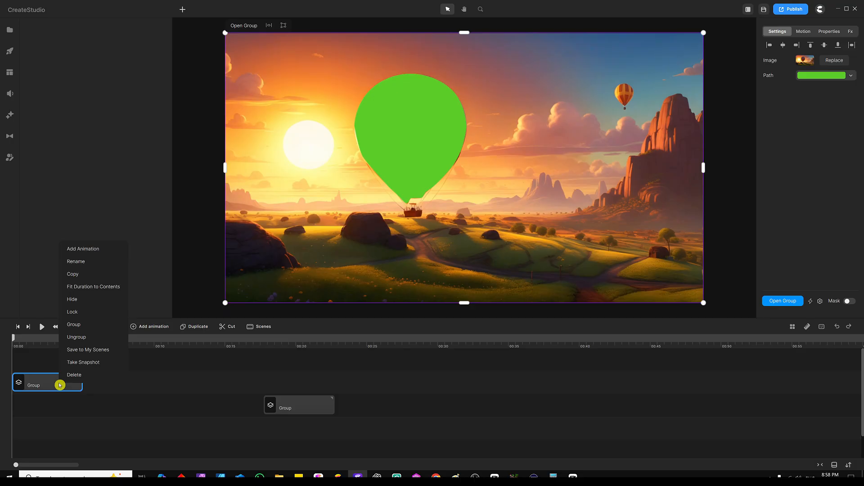
pyautogui.click(86, 364)
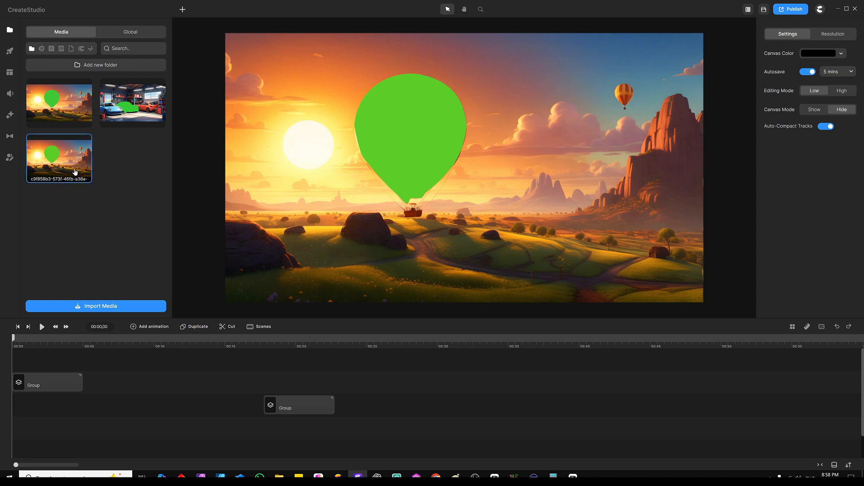
# - Ungroup the balloon group back into its separate Path and Image clips
pyautogui.click(58, 388)
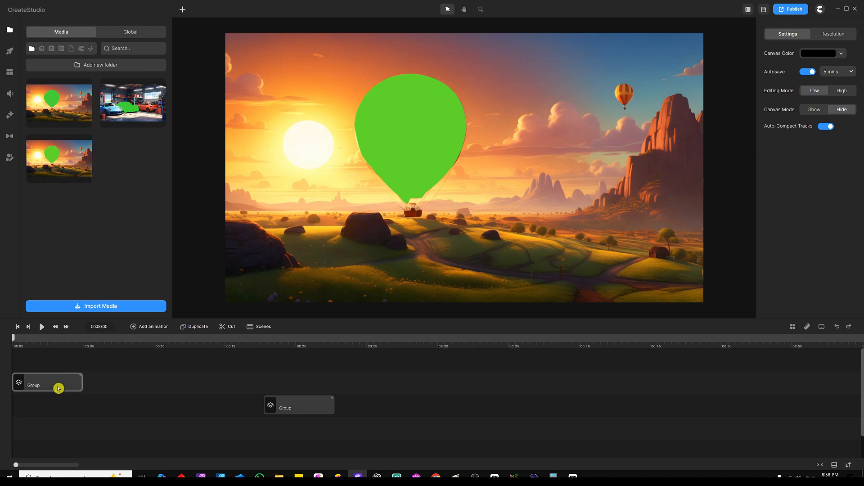
pyautogui.rightClick(58, 388)
pyautogui.click(86, 342)
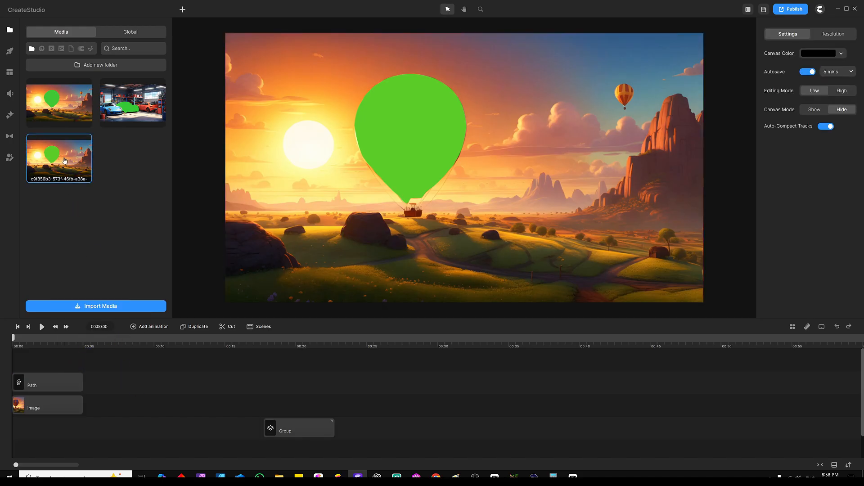
# - Add the new green-balloon snapshot from the media library to the canvas and scale it to fill the whole frame
pyautogui.moveTo(55, 164); pyautogui.dragTo(343, 93)
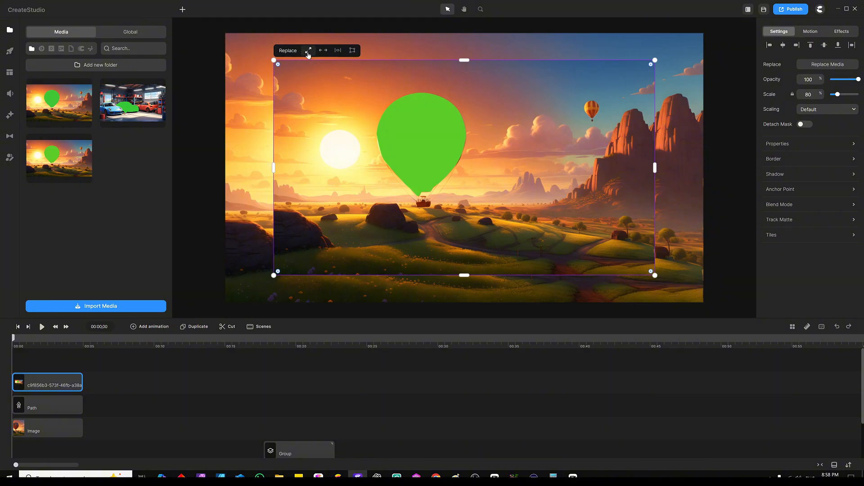
pyautogui.click(309, 51)
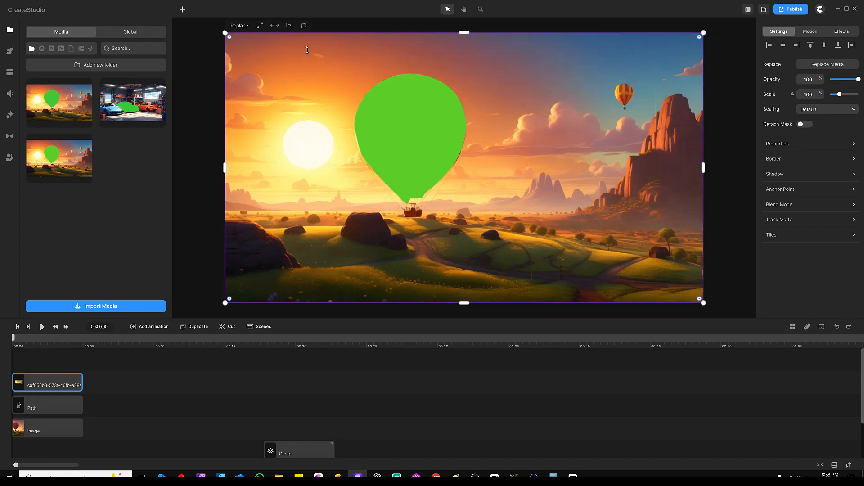
pyautogui.click(140, 400)
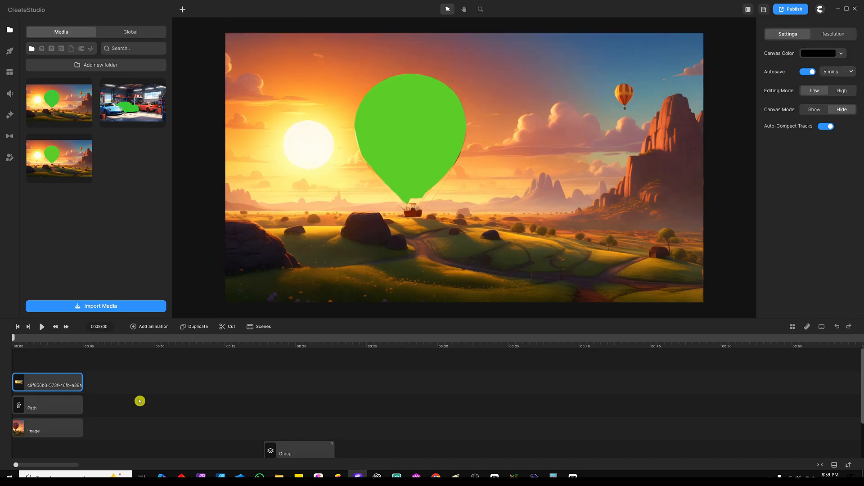
# - Move the Path and Image clips together along the timeline so they start just after the snapshot clip ends
pyautogui.moveTo(107, 400); pyautogui.dragTo(61, 441)
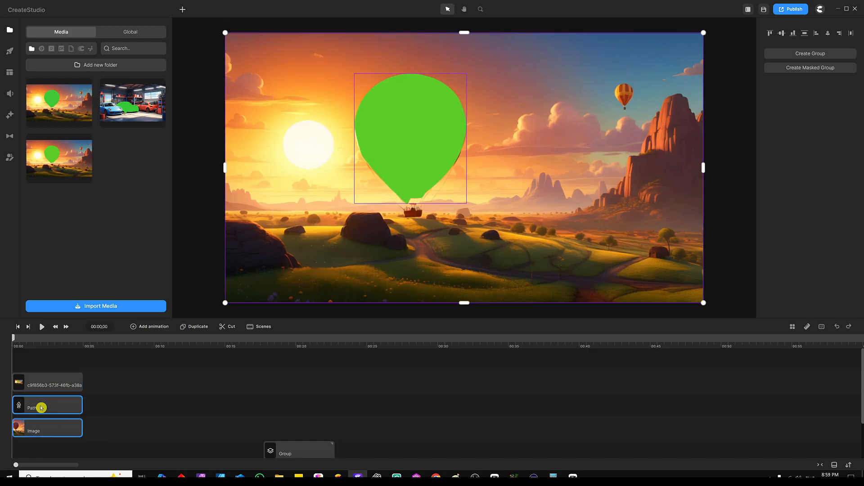
pyautogui.moveTo(41, 407); pyautogui.dragTo(120, 410)
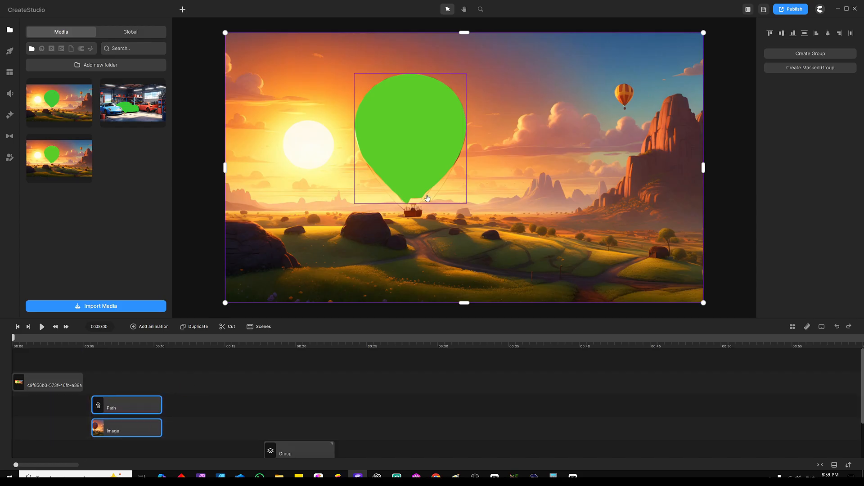
pyautogui.click(231, 377)
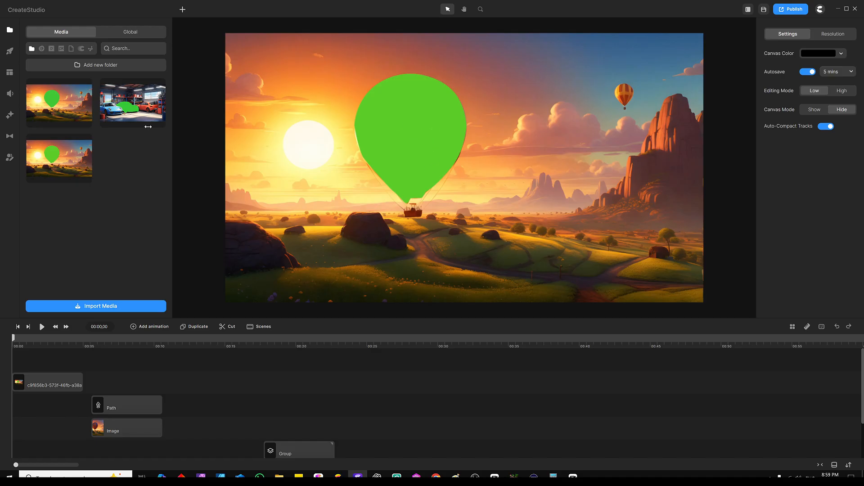
# - Apply the Green Screen effect to the snapshot, sample the balloon's green as the key color and set Similarity to 18.3%
pyautogui.click(10, 115)
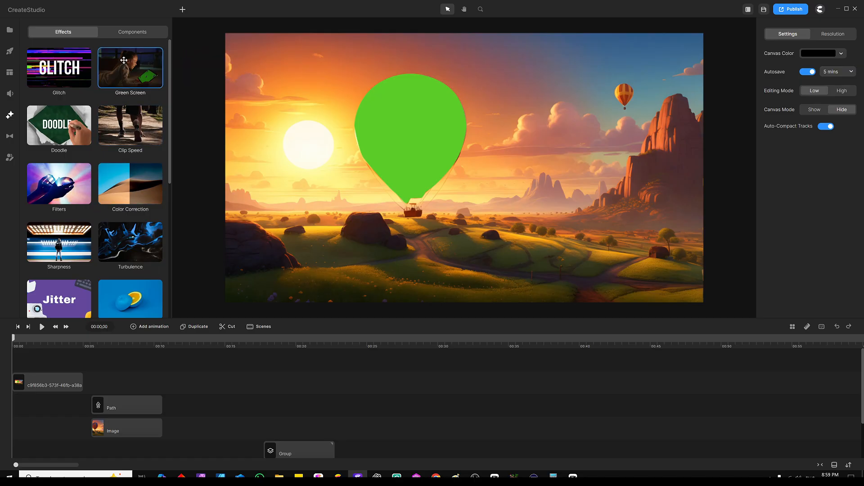
pyautogui.moveTo(124, 60); pyautogui.dragTo(407, 119)
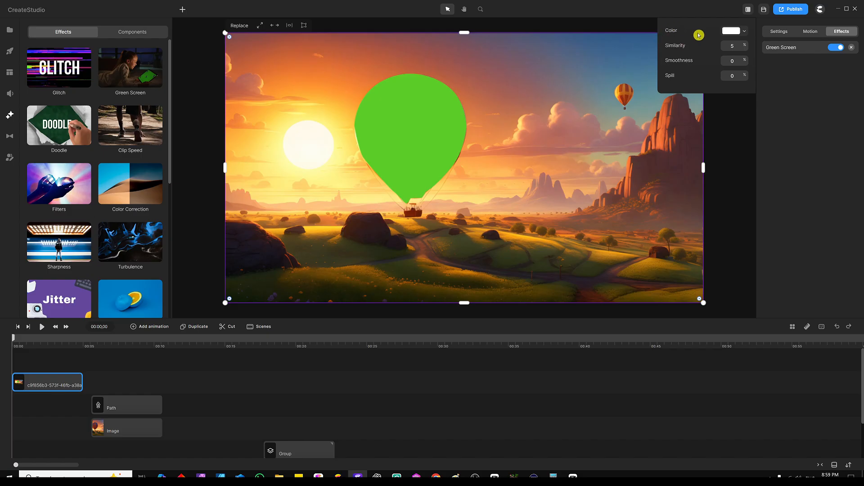
pyautogui.click(745, 32)
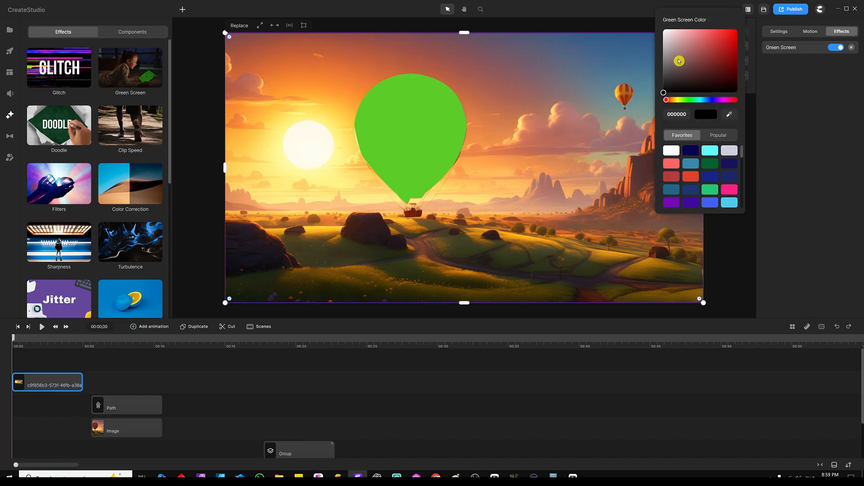
pyautogui.click(730, 115)
pyautogui.click(409, 121)
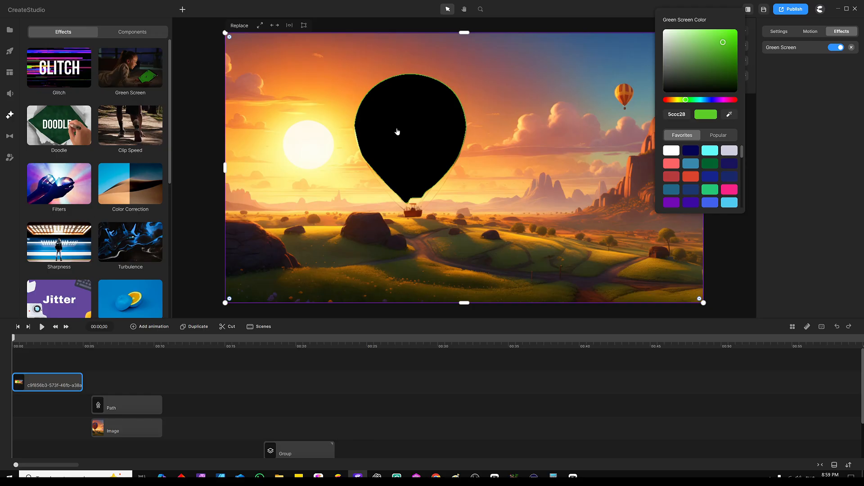
pyautogui.click(805, 88)
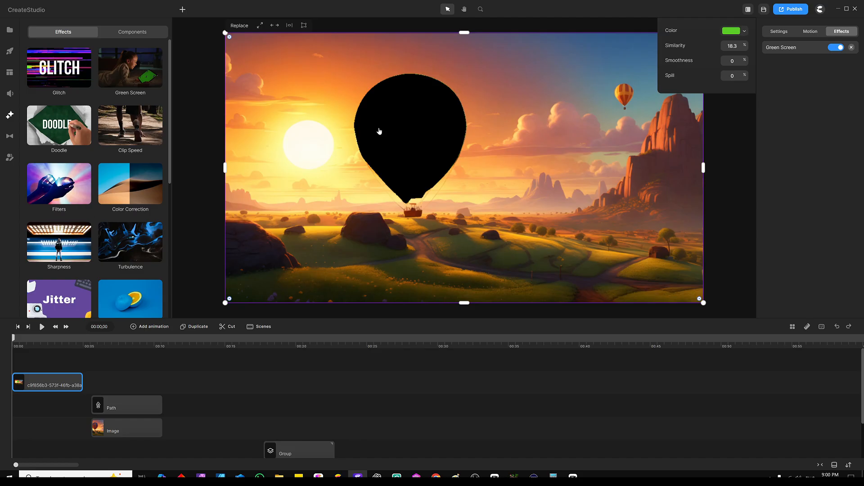
pyautogui.click(210, 387)
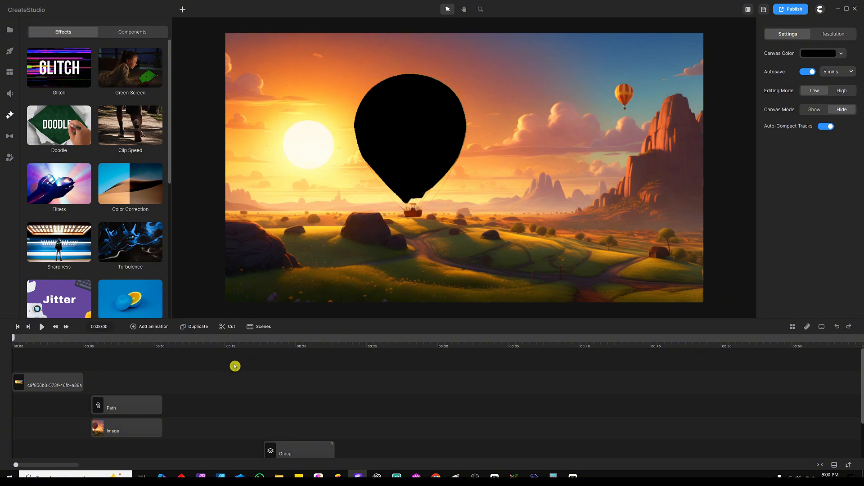
# - Mask the balloon image with the balloon-shaped Path so only the balloon remains as a single Image clip
pyautogui.click(135, 403)
pyautogui.click(124, 345)
pyautogui.click(179, 382)
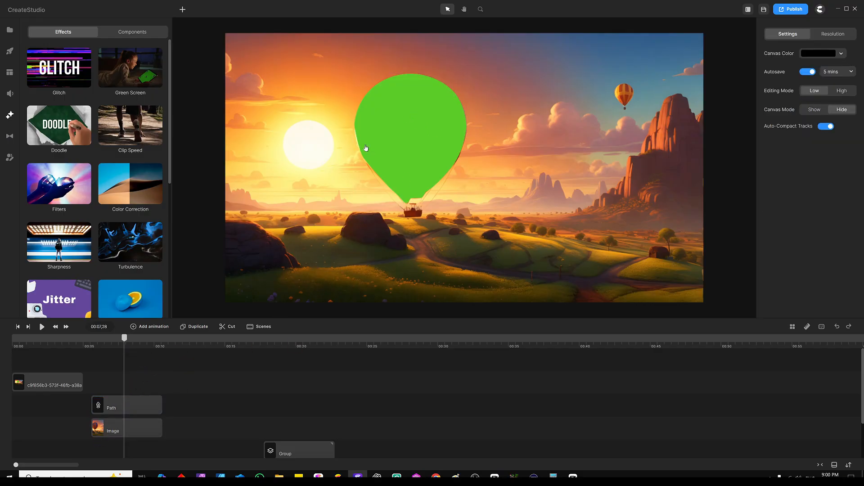
pyautogui.moveTo(149, 379); pyautogui.dragTo(123, 438)
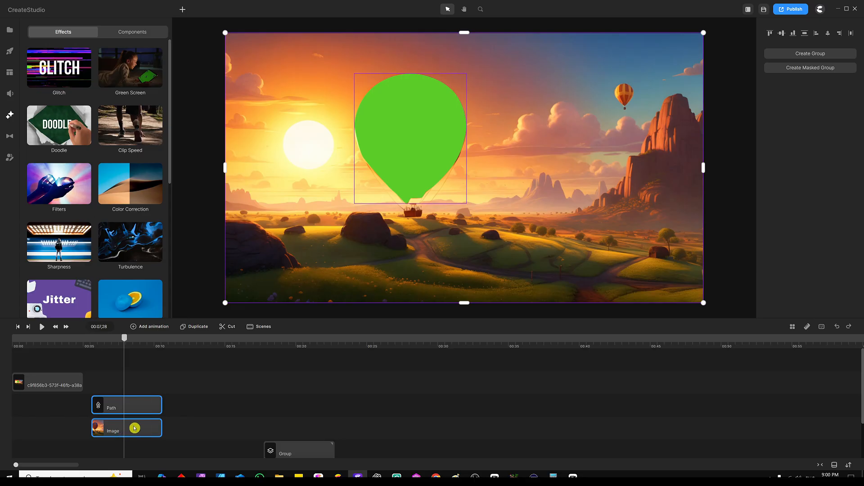
pyautogui.rightClick(136, 427)
pyautogui.click(161, 377)
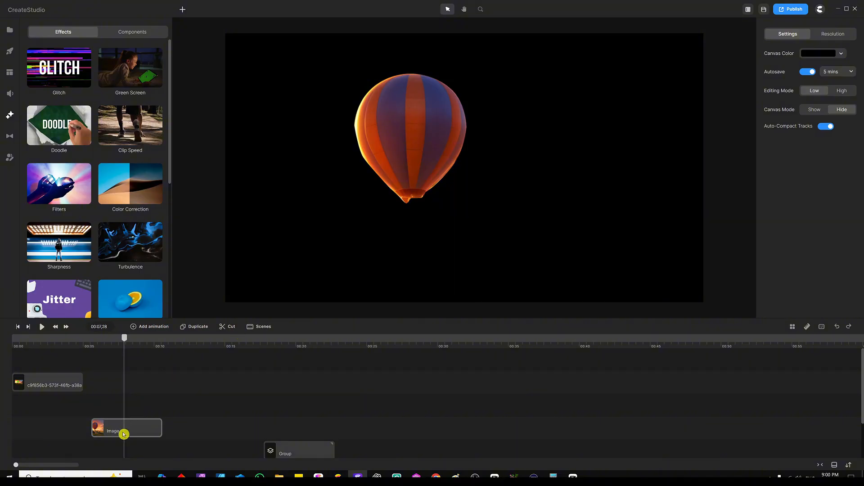
# - Move the masked balloon clip to the timeline start, on the track above the snapshot
pyautogui.moveTo(121, 431); pyautogui.dragTo(42, 362)
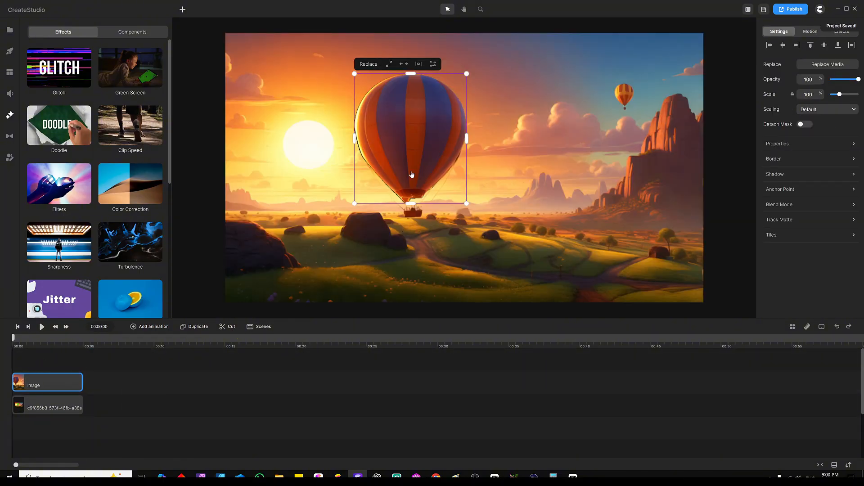
pyautogui.click(335, 402)
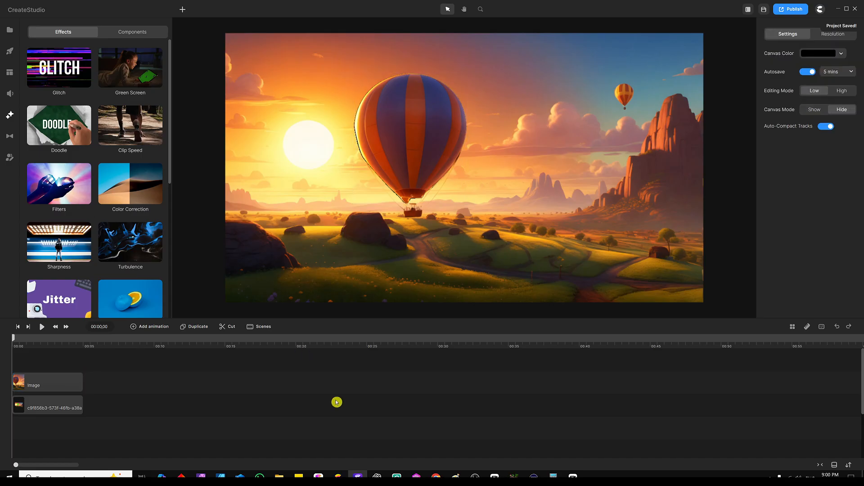
pyautogui.click(429, 112)
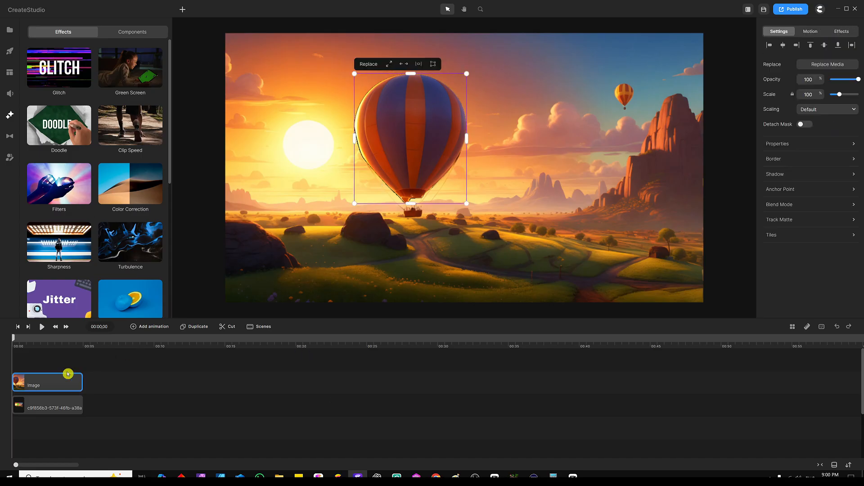
# - Move the masked balloon and snapshot clips along the timeline to about 18 seconds, with the snapshot on the upper track
pyautogui.moveTo(52, 382); pyautogui.dragTo(308, 386)
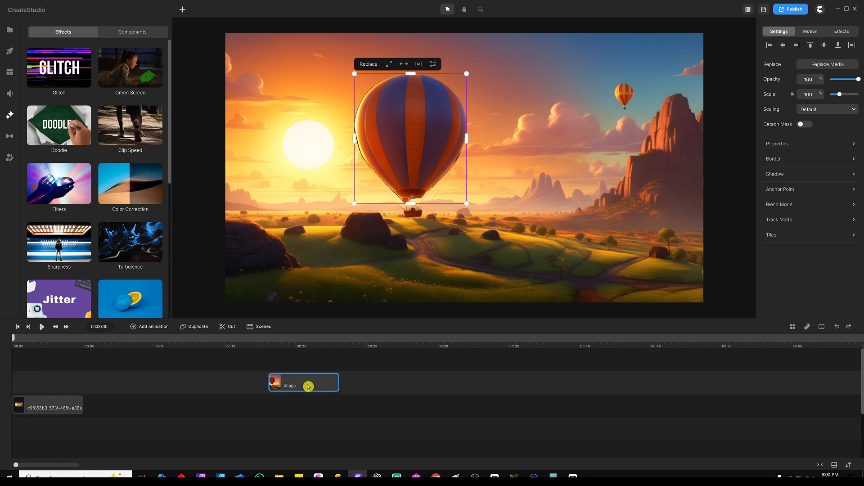
pyautogui.click(172, 374)
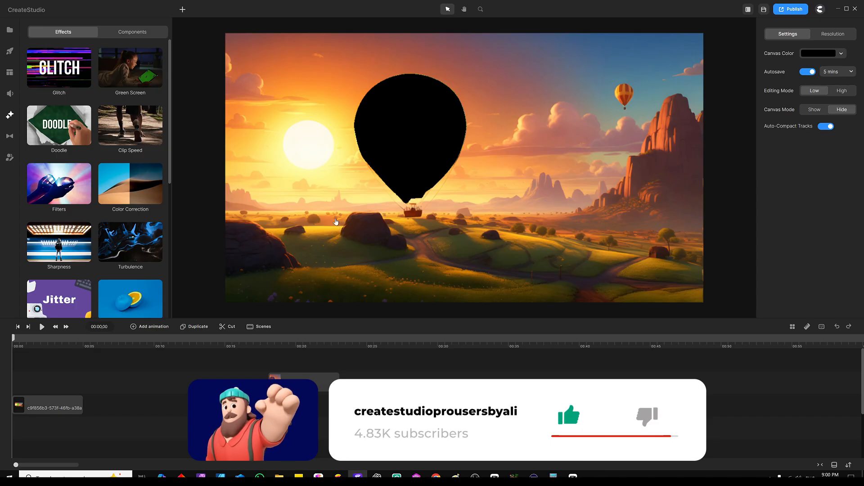
pyautogui.moveTo(57, 407); pyautogui.dragTo(313, 370)
pyautogui.click(359, 370)
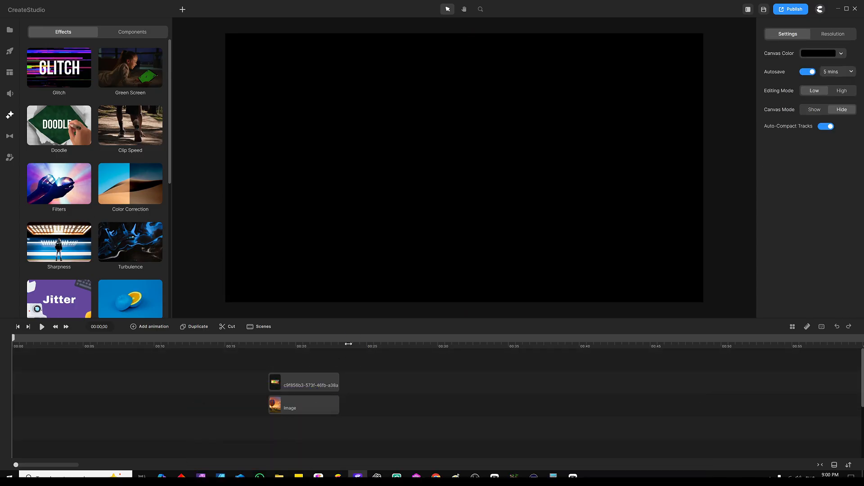
# - Add the Moon background with the glowing full moon from the elements library at the timeline start, lasting about 14 seconds
pyautogui.moveTo(358, 319); pyautogui.dragTo(357, 287)
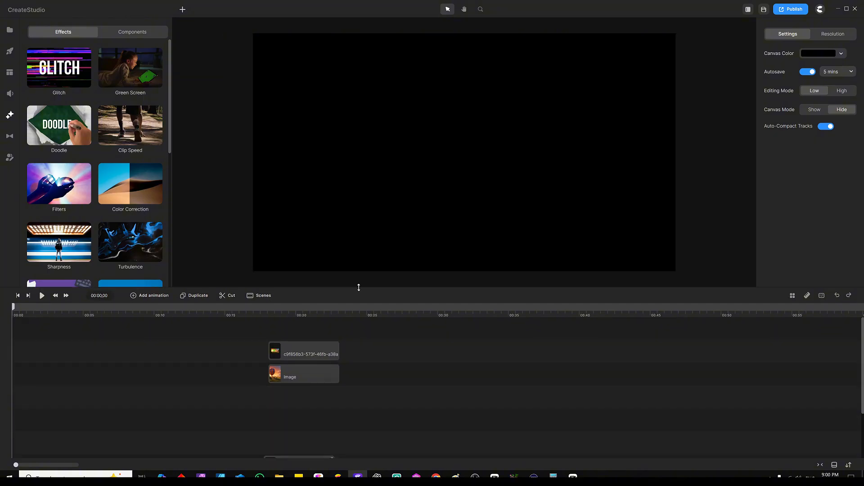
pyautogui.click(9, 50)
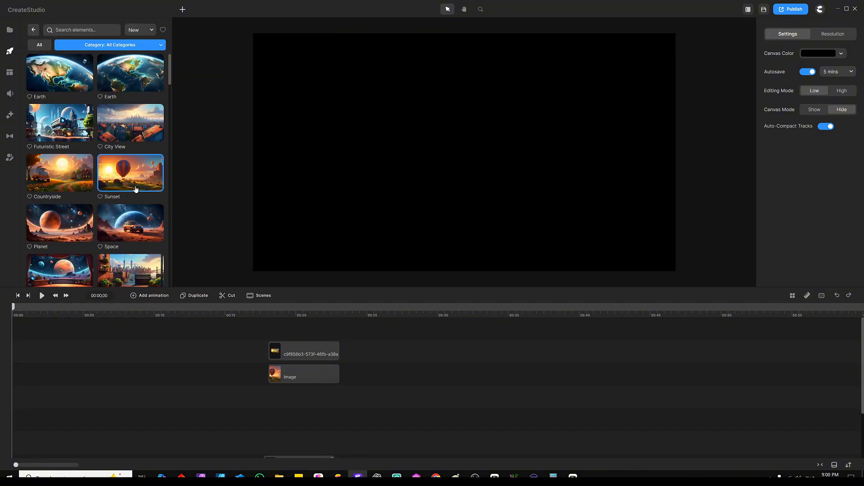
pyautogui.scroll(-2, 88, 165)
pyautogui.scroll(-5, 88, 164)
pyautogui.click(86, 159)
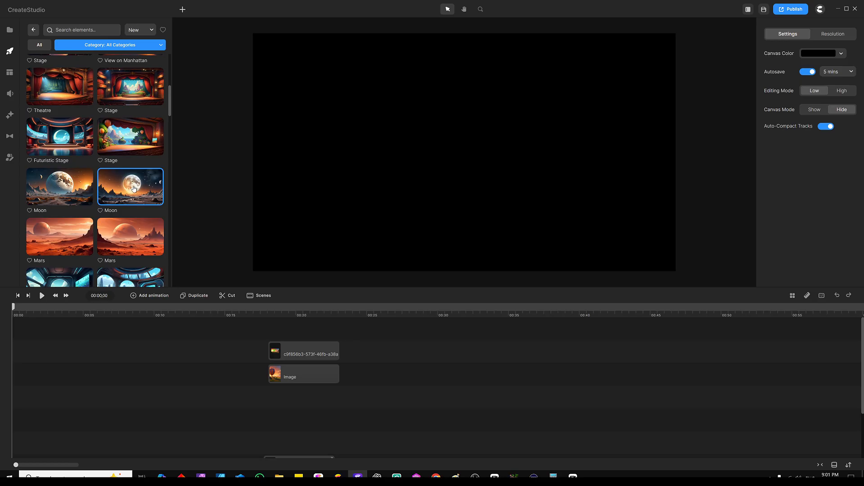
pyautogui.moveTo(133, 188); pyautogui.dragTo(203, 348)
pyautogui.click(246, 330)
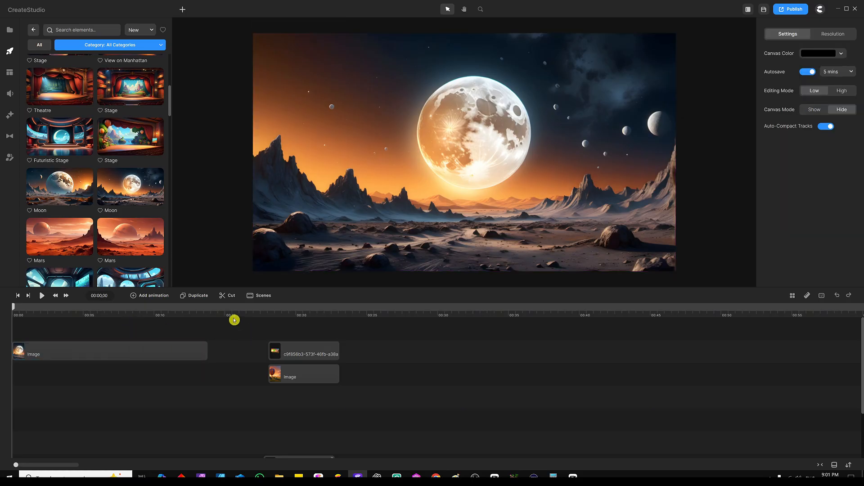
pyautogui.moveTo(305, 287); pyautogui.dragTo(297, 310)
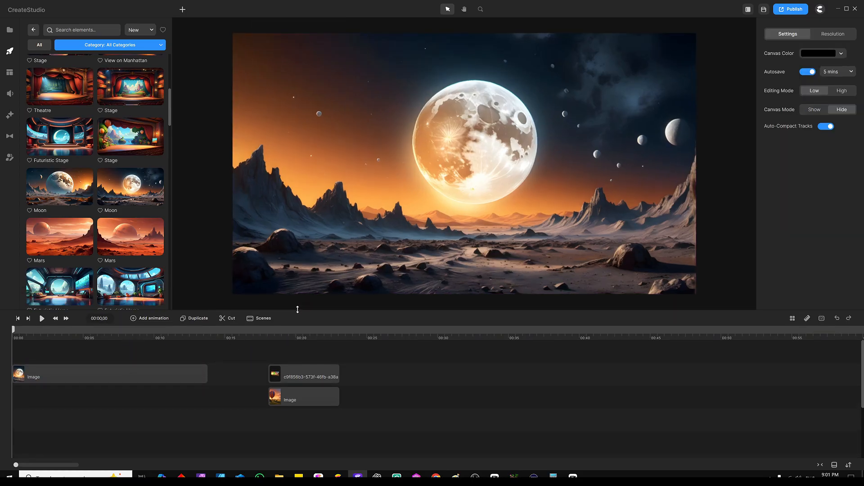
# - Move the snapshot clip above the moon clip to start at about 5 seconds, and scrub through the overlap
pyautogui.click(394, 131)
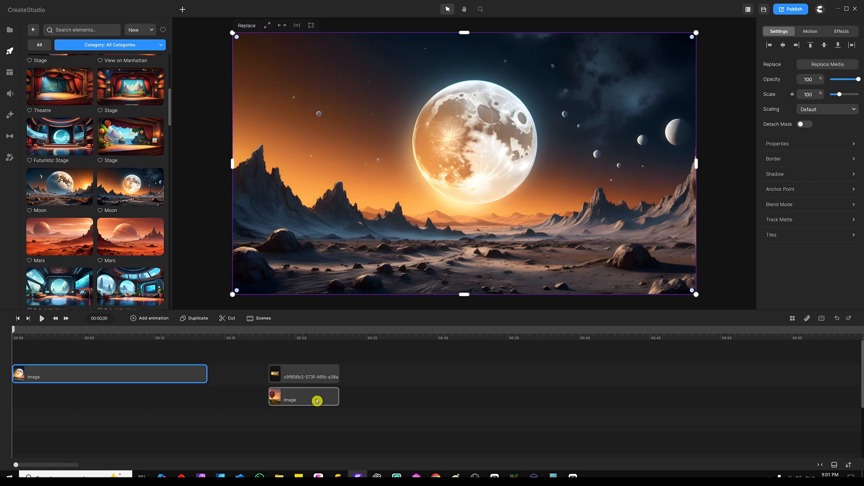
pyautogui.moveTo(317, 401); pyautogui.dragTo(134, 380)
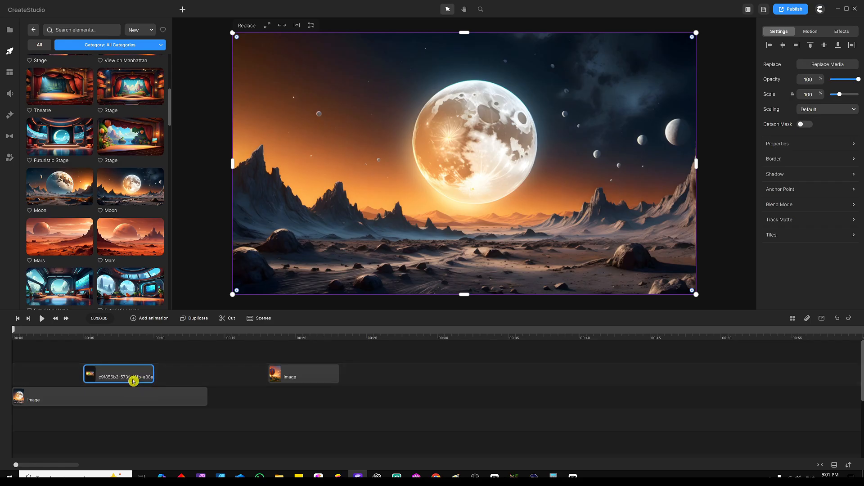
pyautogui.click(89, 337)
pyautogui.moveTo(89, 330); pyautogui.dragTo(14, 332)
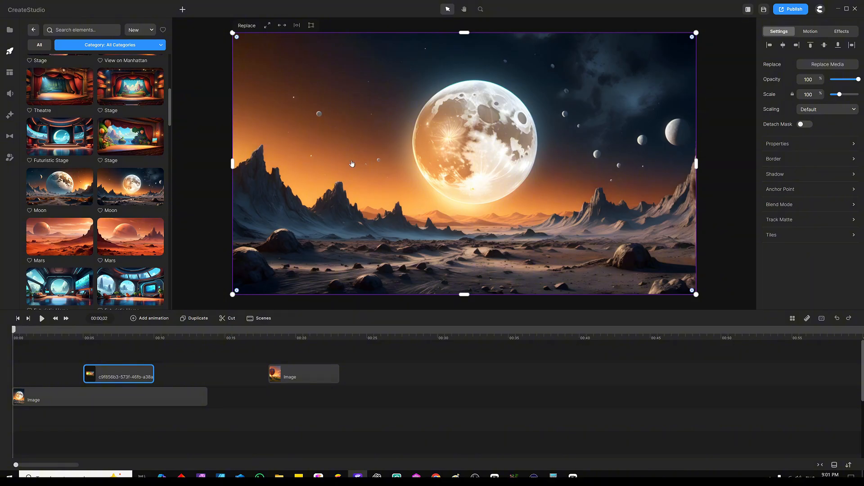
pyautogui.moveTo(15, 335); pyautogui.dragTo(99, 336)
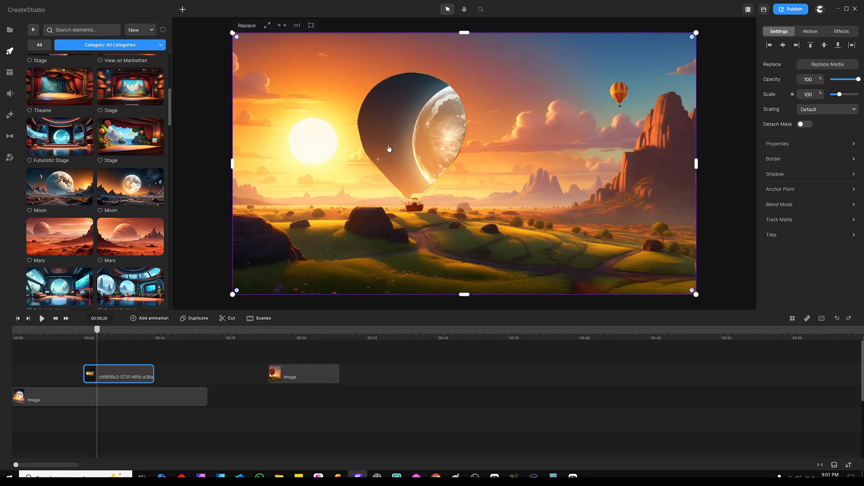
# - Add a Position and Scale animation to the snapshot clip at 00:05,04
pyautogui.scroll(3, 112, 337)
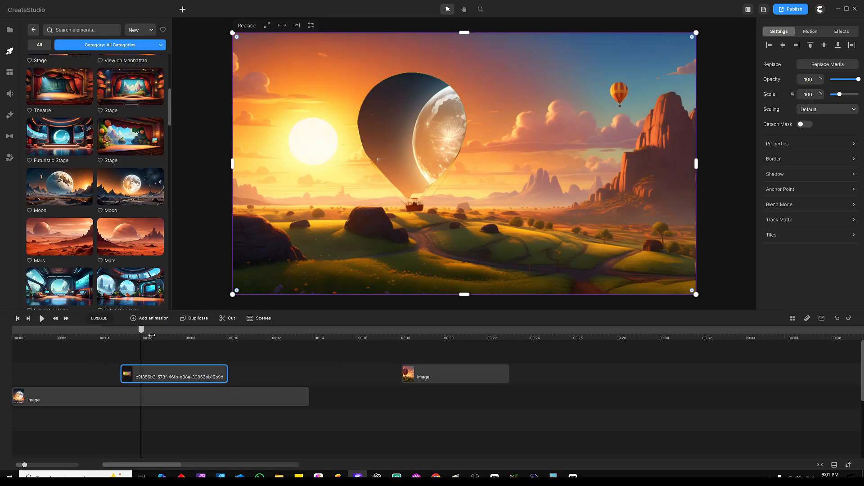
pyautogui.moveTo(165, 330); pyautogui.dragTo(142, 330)
pyautogui.click(222, 365)
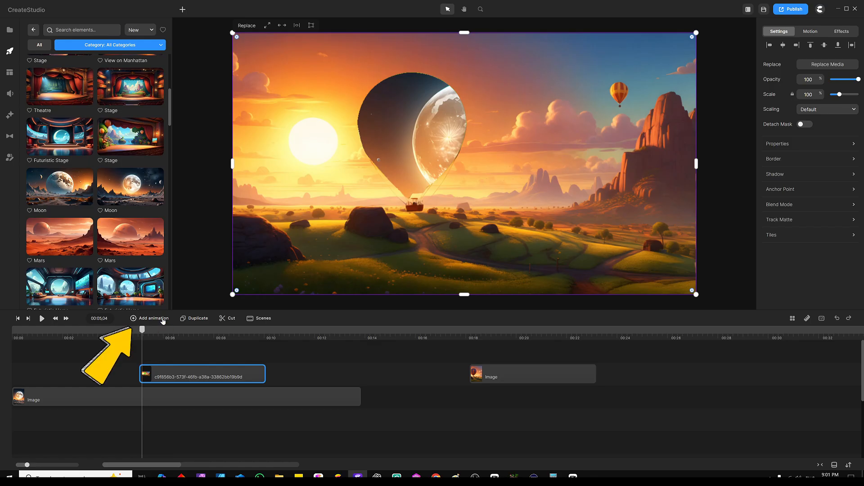
pyautogui.click(163, 321)
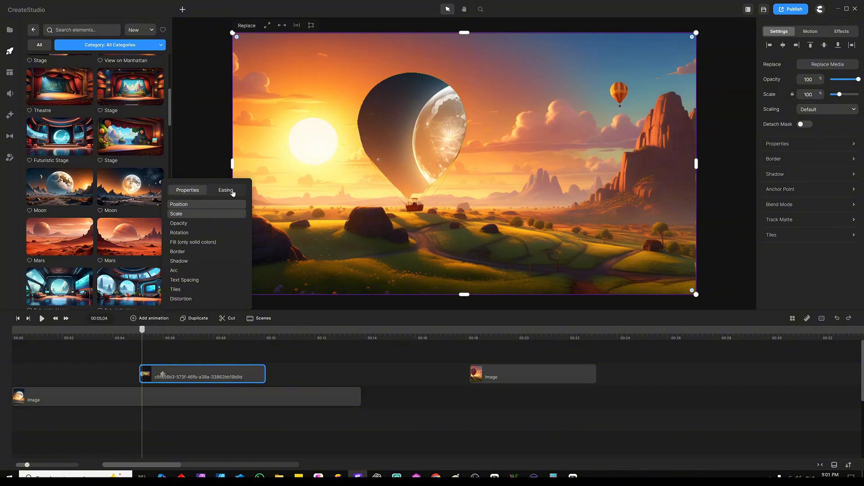
pyautogui.click(176, 360)
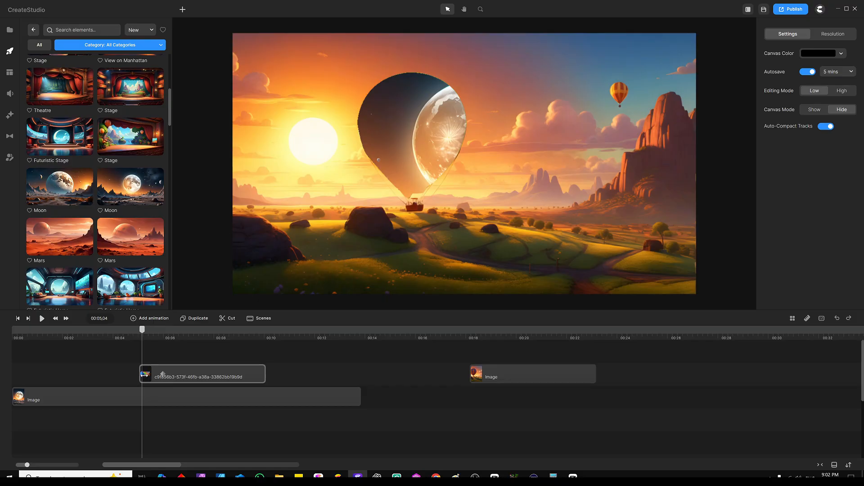
# - At the animation's first keyframe, scale the snapshot to 618% and position it so the whole moon scene fits inside the balloon cutout
pyautogui.click(145, 374)
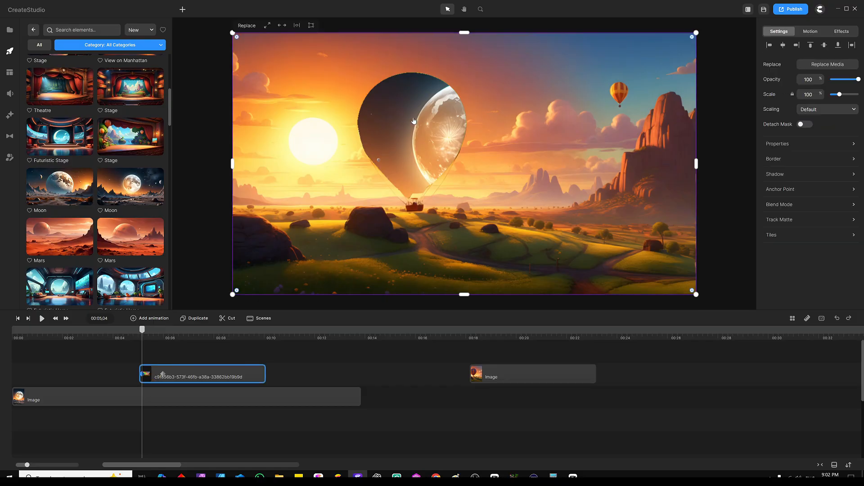
pyautogui.scroll(-5, 414, 121)
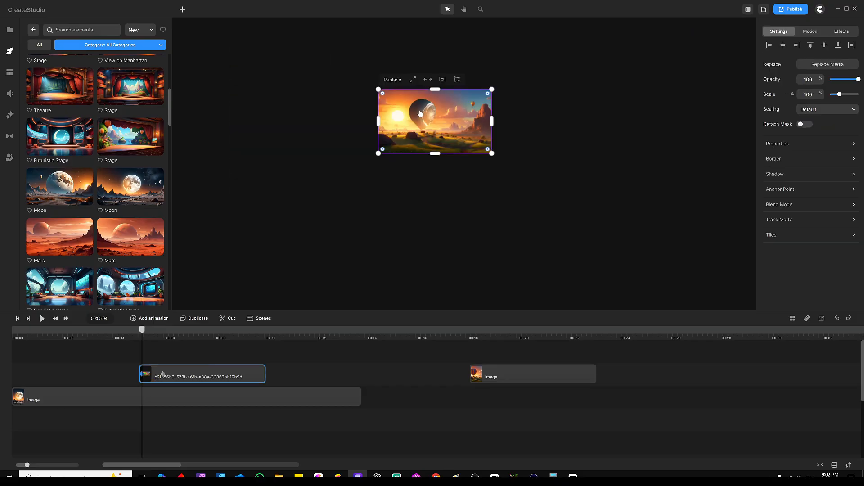
pyautogui.moveTo(379, 153); pyautogui.dragTo(239, 292)
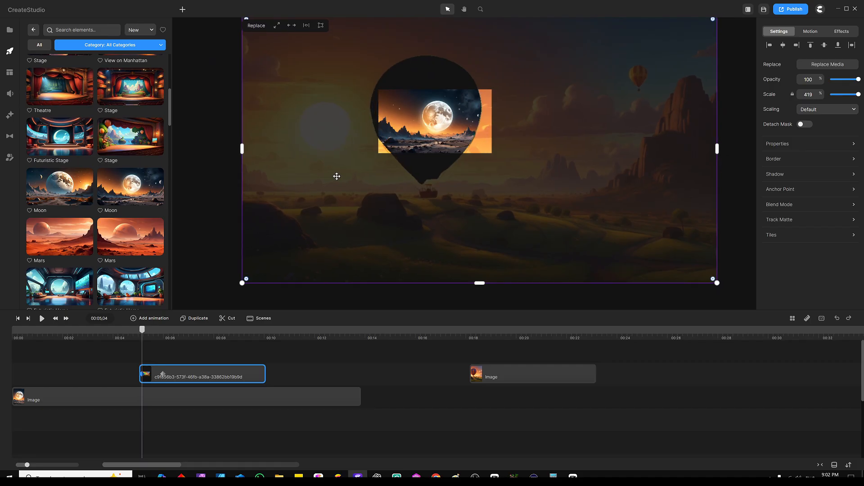
pyautogui.scroll(-2, 336, 178)
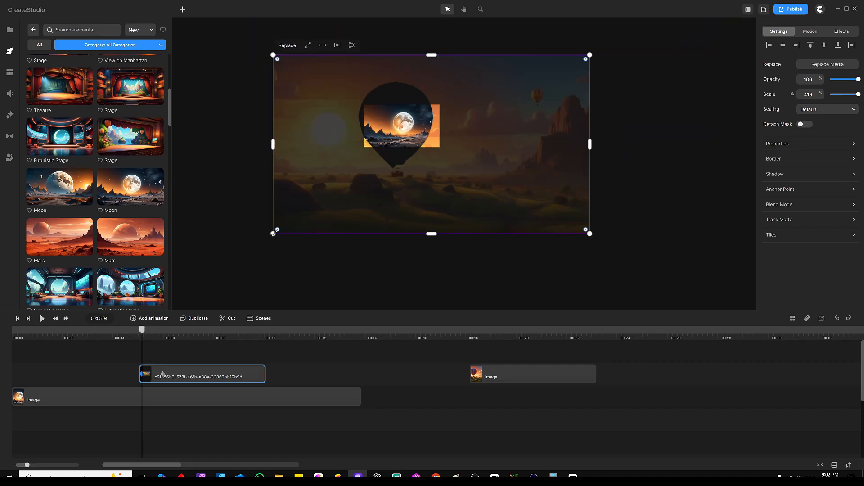
pyautogui.moveTo(274, 233); pyautogui.dragTo(223, 293)
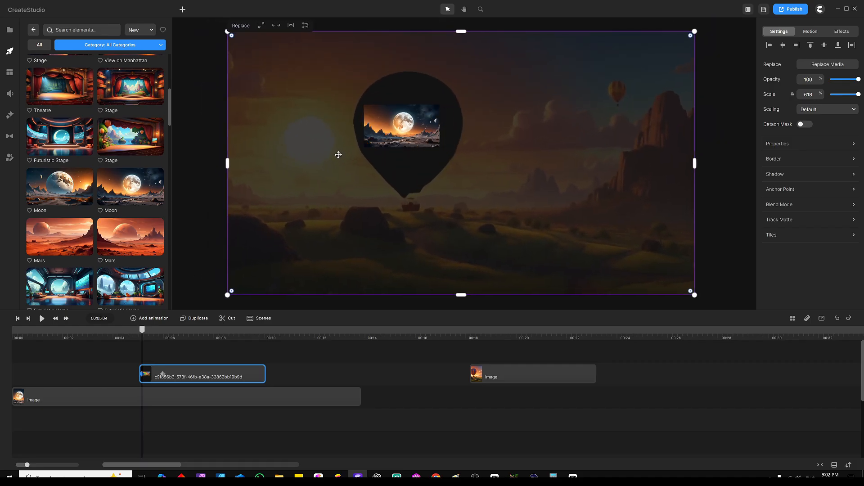
pyautogui.moveTo(338, 154); pyautogui.dragTo(330, 153)
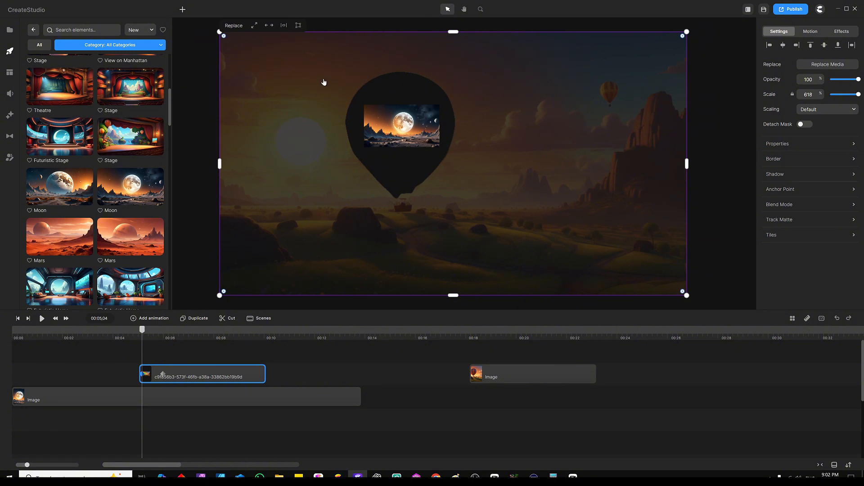
pyautogui.scroll(2, 406, 130)
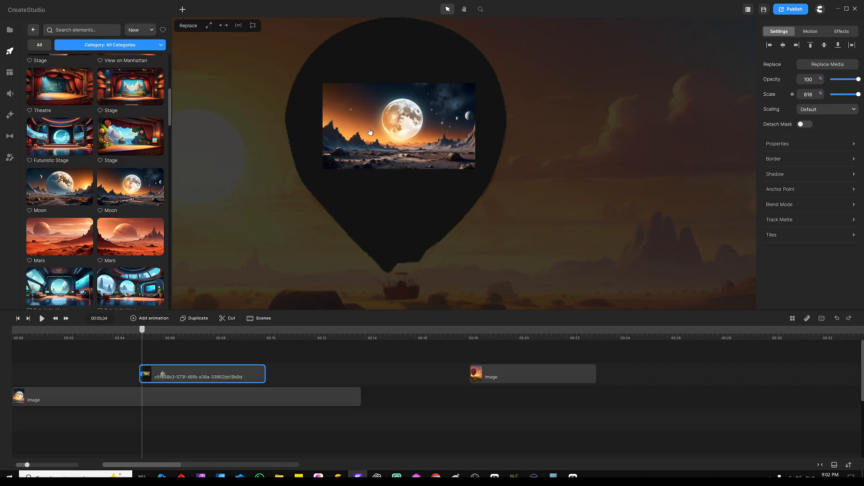
pyautogui.hotkey('ctrl', '0')
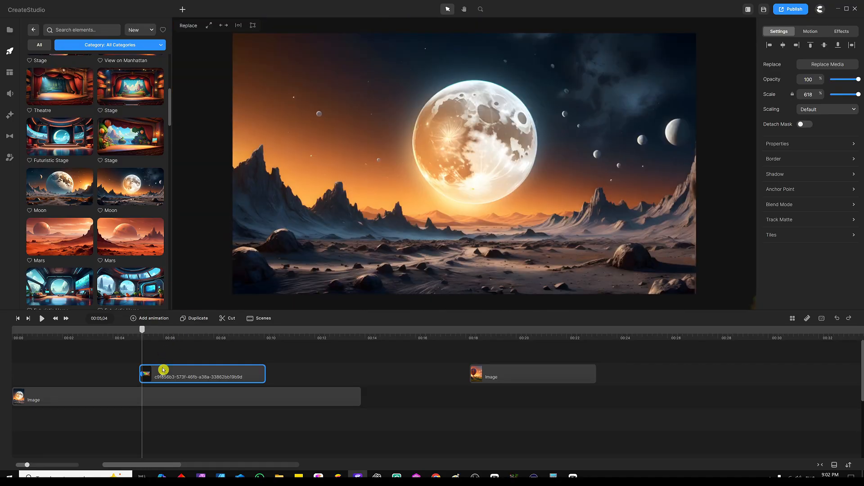
# - Extend the snapshot clip to about 12 seconds and move its end keyframe to 00:07,17
pyautogui.click(162, 383)
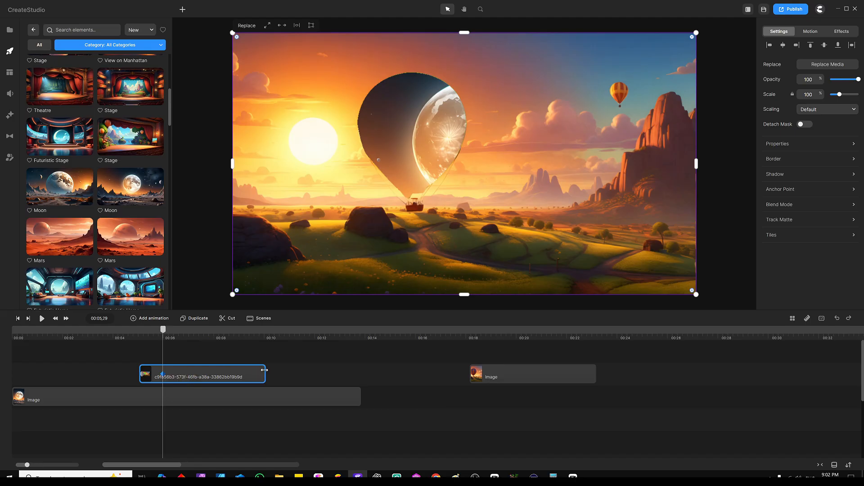
pyautogui.moveTo(266, 372); pyautogui.dragTo(321, 372)
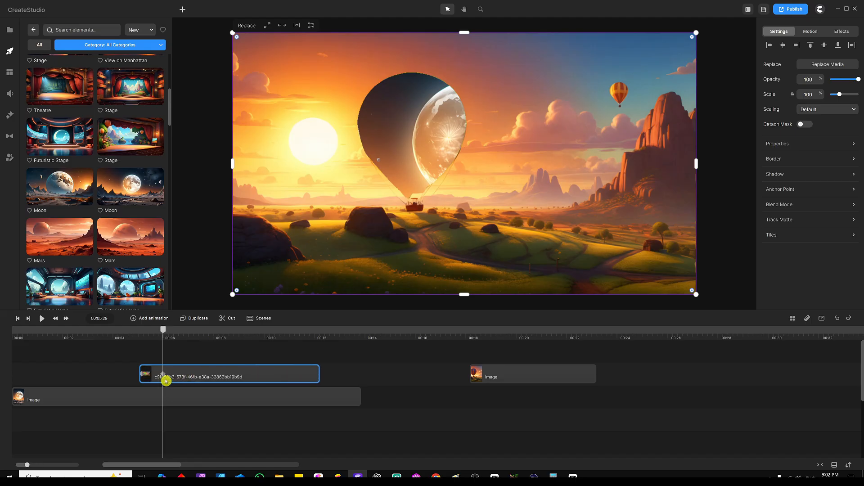
pyautogui.moveTo(163, 374); pyautogui.dragTo(204, 375)
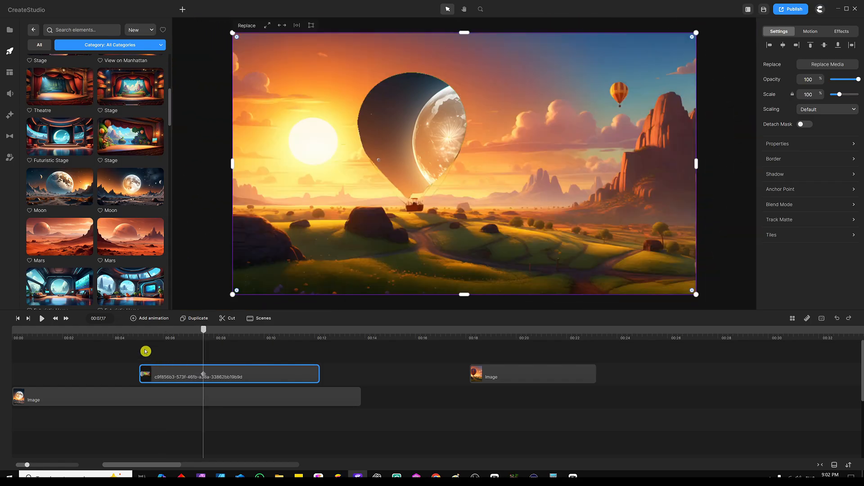
# - Play the zoom-out through the balloon cutout from before the snapshot clip, and return to its end at 00:07,18
pyautogui.click(126, 335)
pyautogui.press('space')
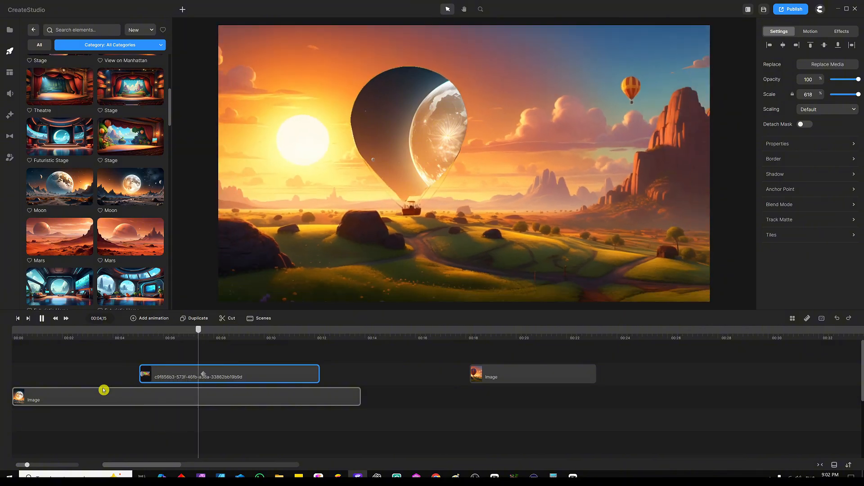
pyautogui.press('space')
pyautogui.moveTo(217, 330); pyautogui.dragTo(207, 333)
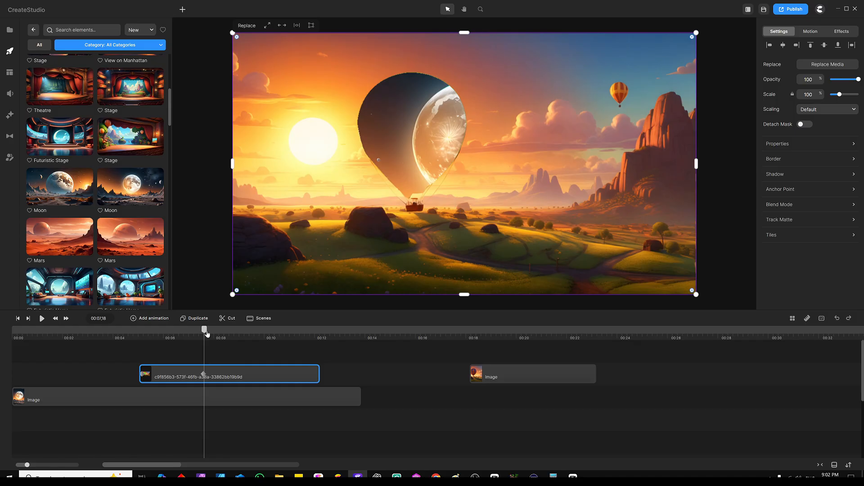
# - Add a track below the snapshot clip's track and move the balloon image clip onto it, starting just before 00:07,18
pyautogui.click(335, 379)
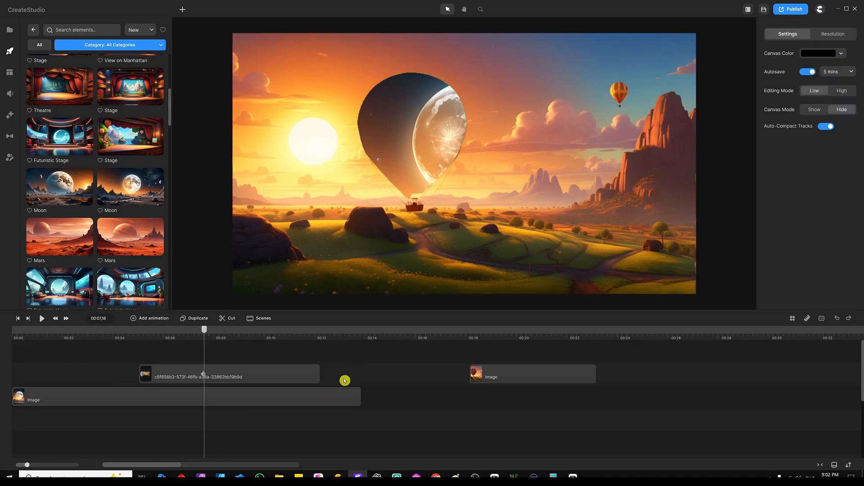
pyautogui.rightClick(334, 377)
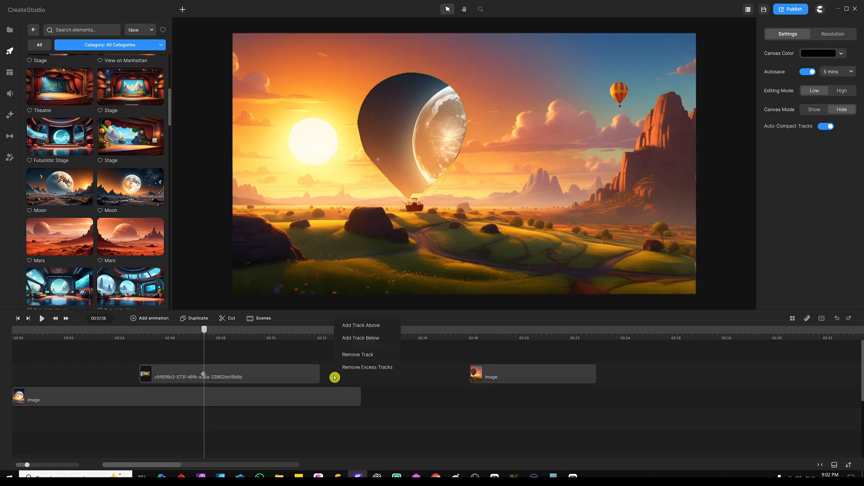
pyautogui.click(358, 338)
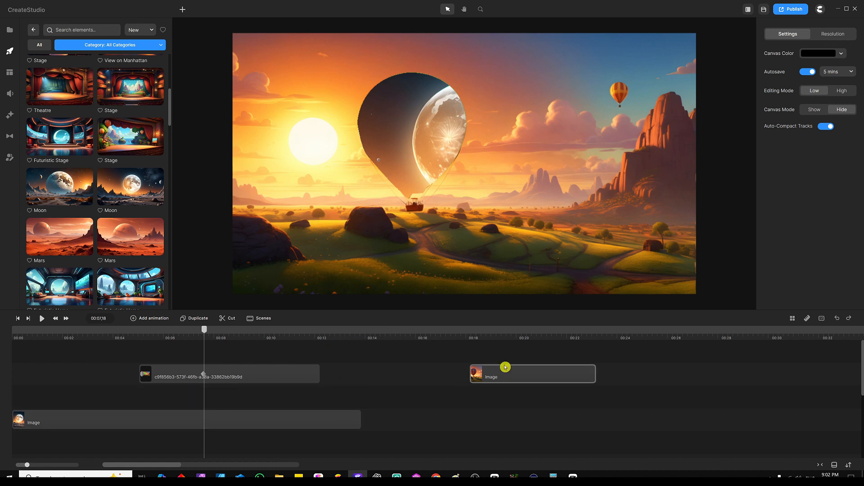
pyautogui.moveTo(500, 371); pyautogui.dragTo(242, 396)
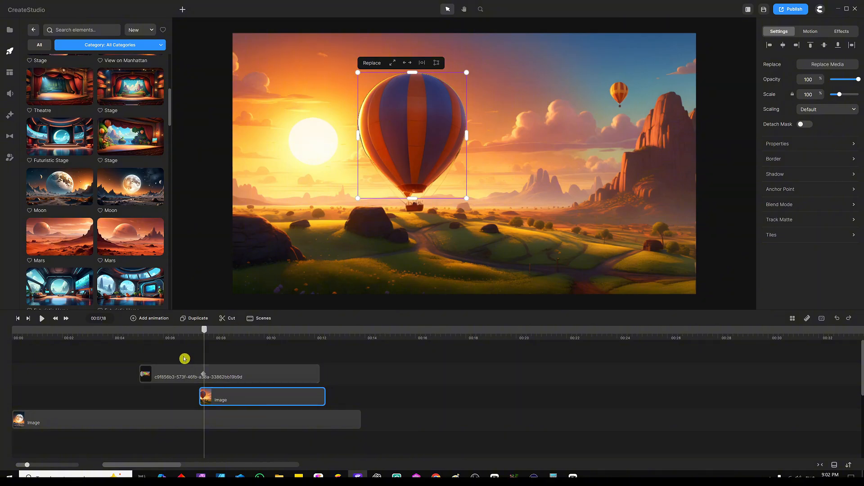
# - Add a Position animation to the balloon clip at 00:07,18, with the balloon shifted right, outside the cutout, at the first keyframe
pyautogui.click(153, 319)
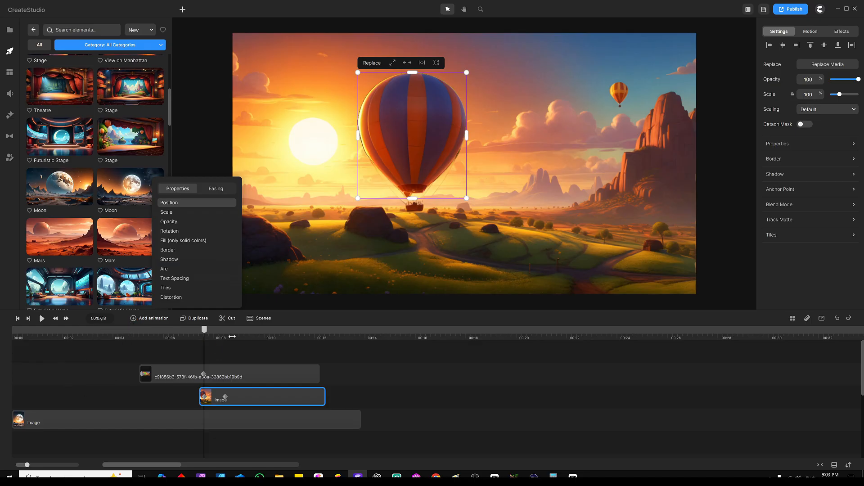
pyautogui.click(227, 354)
pyautogui.click(208, 402)
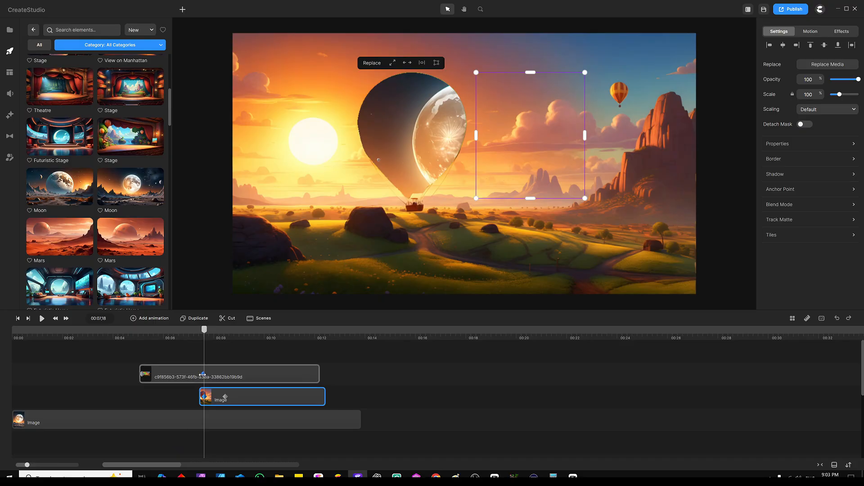
pyautogui.moveTo(204, 332); pyautogui.dragTo(231, 334)
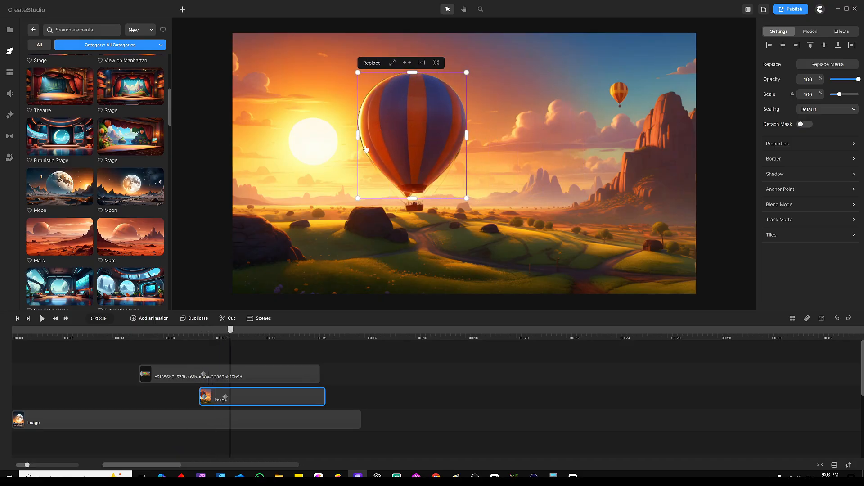
pyautogui.click(386, 364)
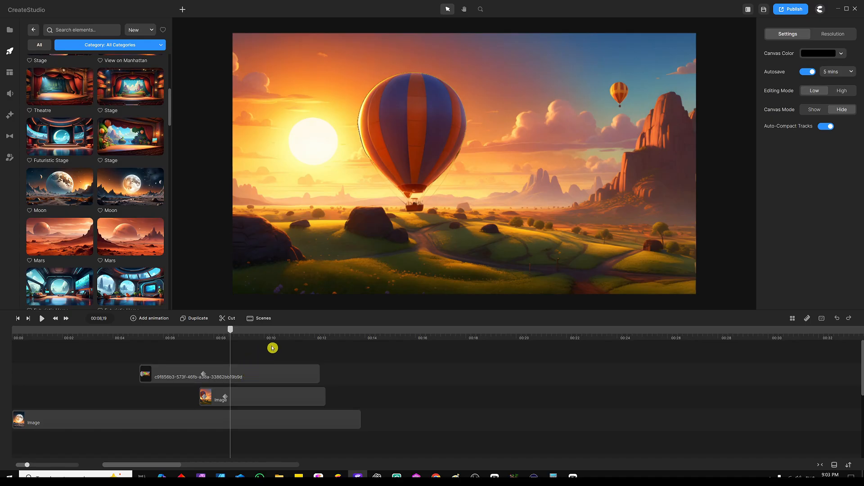
# - Play the full transition from 00:00,00 until the balloon has filled the cutout, and stop at 00:10,03
pyautogui.moveTo(230, 331); pyautogui.dragTo(14, 330)
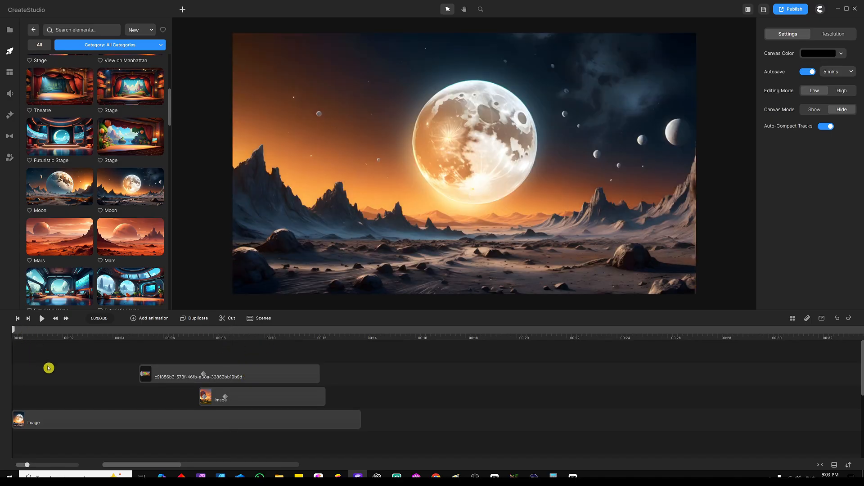
pyautogui.press('space')
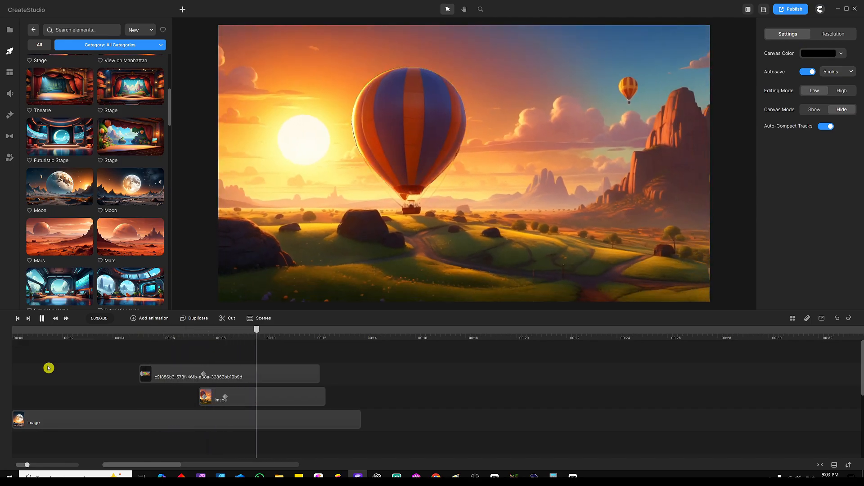
pyautogui.press('space')
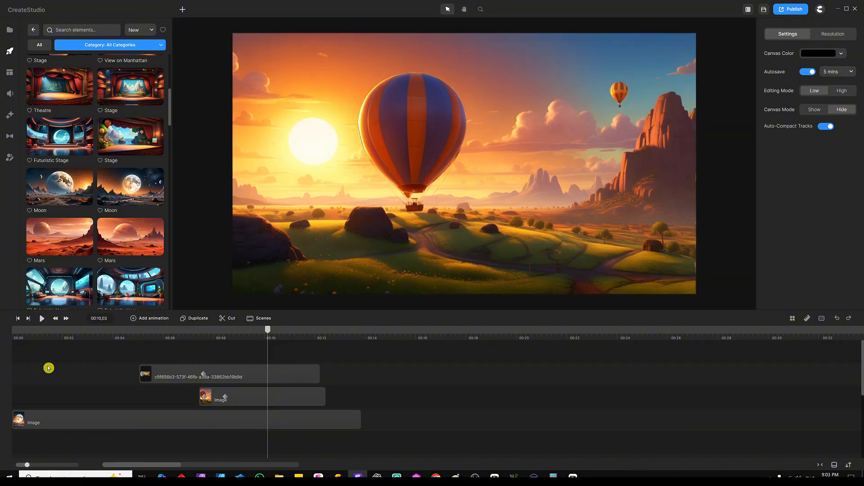